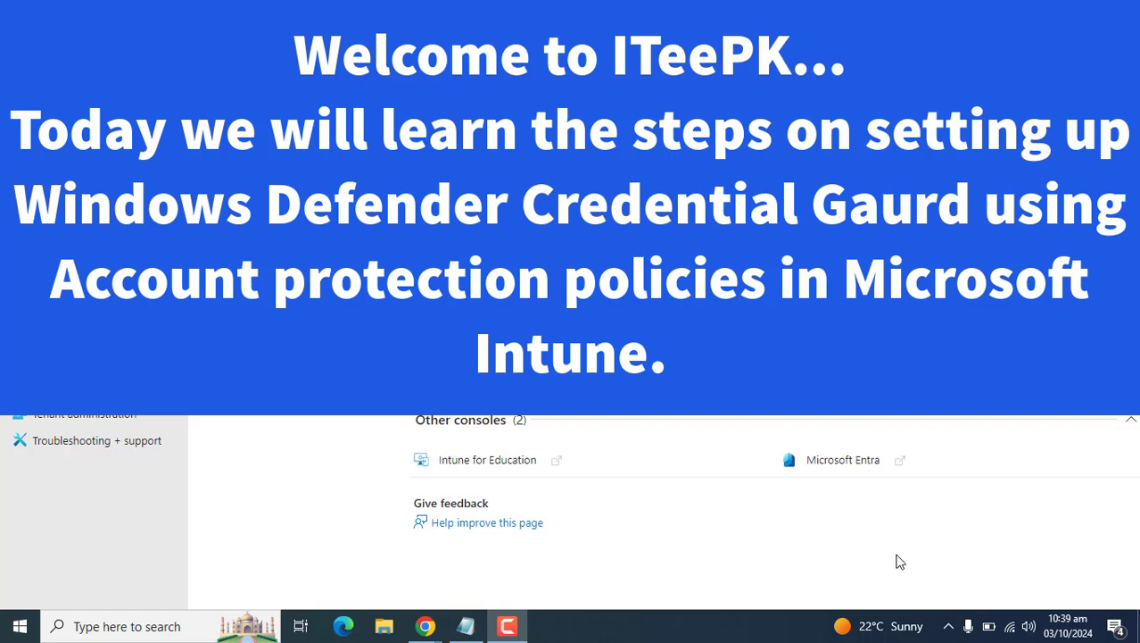
- Bring the Intune browser window forward and highlight the intune.microsoft.com portal address
{"action": "left_click", "coordinate": [872, 508]}
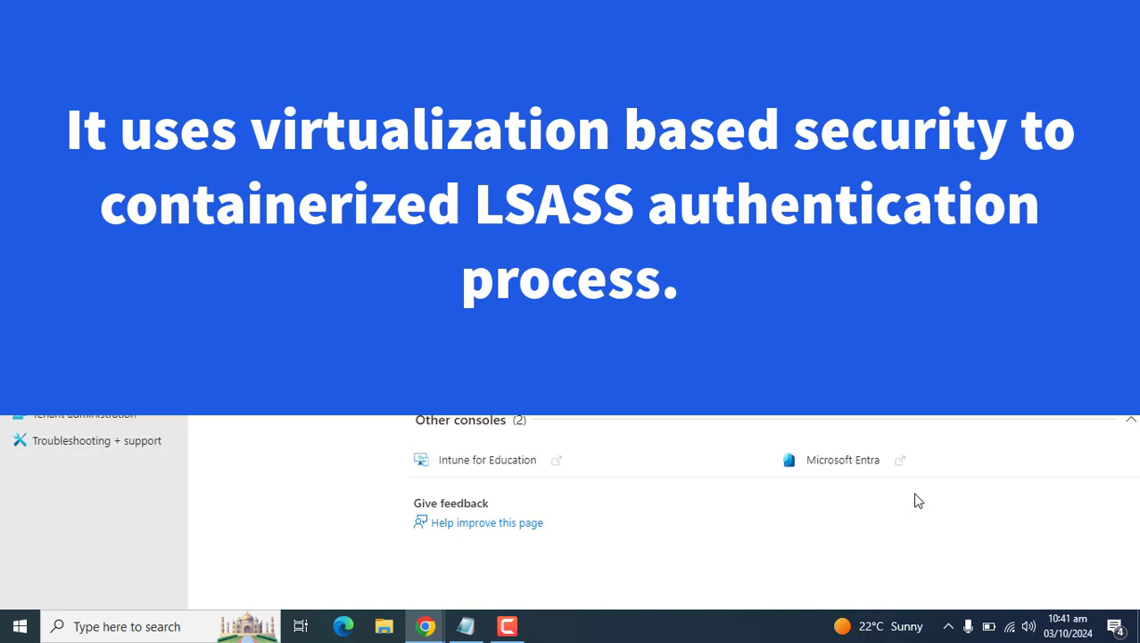
{"action": "left_click", "coordinate": [425, 625]}
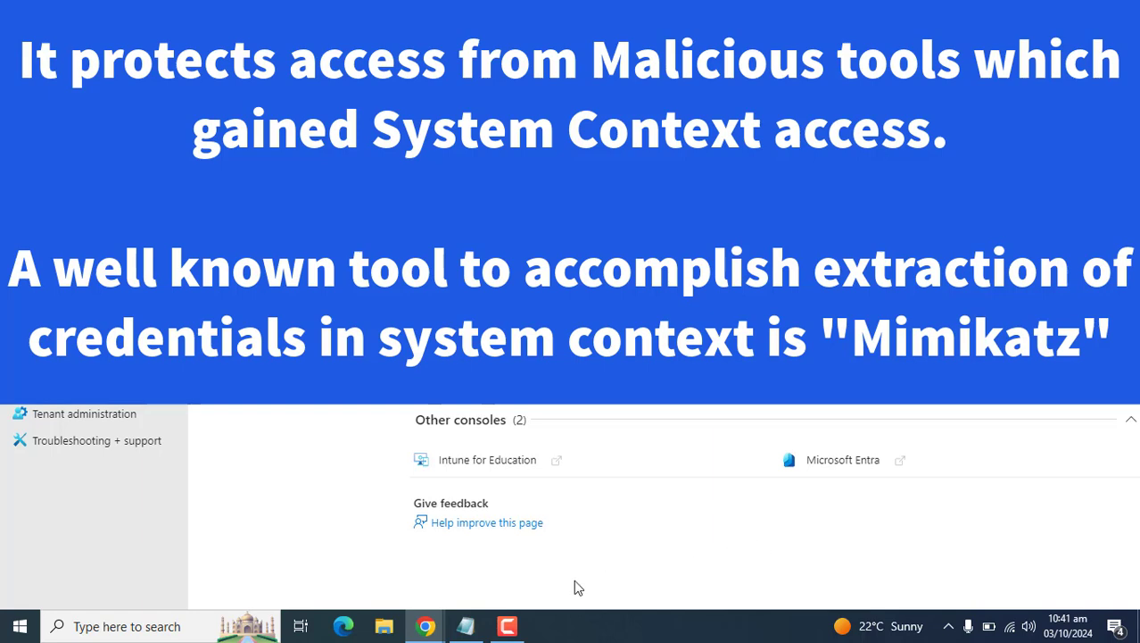
{"action": "left_click", "coordinate": [426, 626]}
{"action": "left_click", "coordinate": [356, 560]}
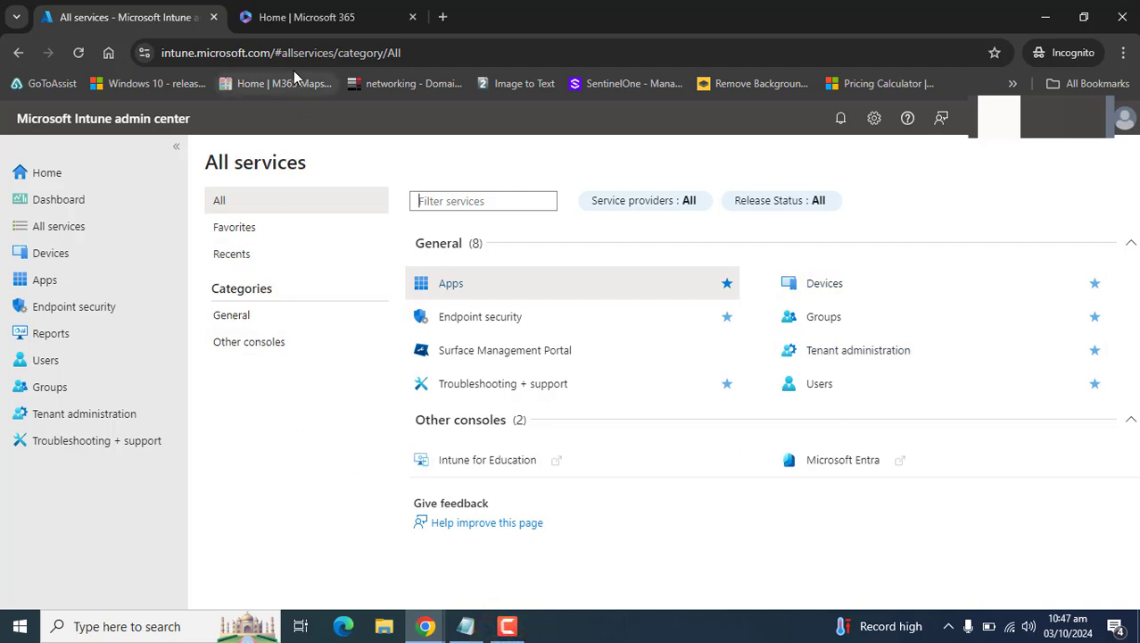
{"action": "left_click", "coordinate": [272, 53]}
{"action": "left_click", "coordinate": [272, 54]}
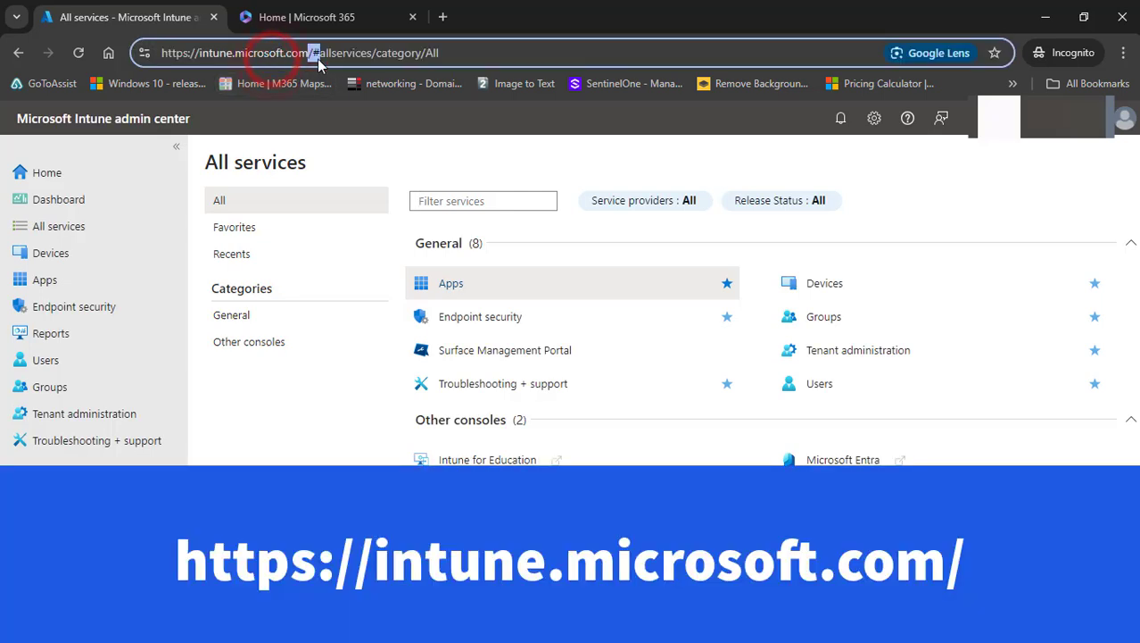
{"action": "left_click_drag", "start_coordinate": [316, 54], "coordinate": [161, 53]}
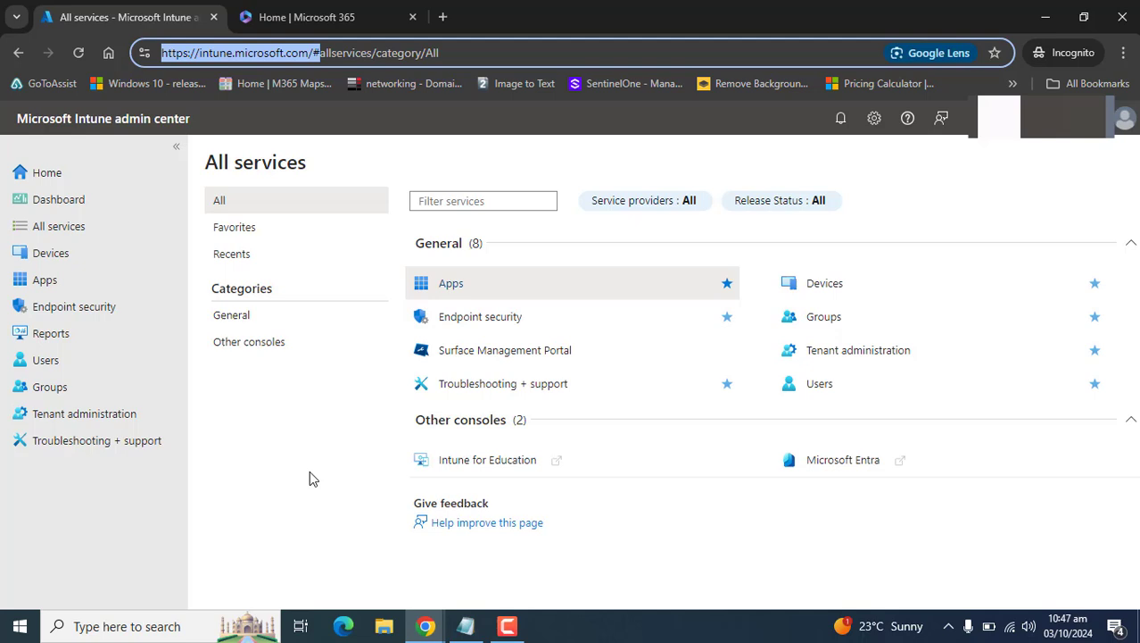
- Go to Endpoint security's Account protection and start a new policy
{"action": "left_click", "coordinate": [80, 308]}
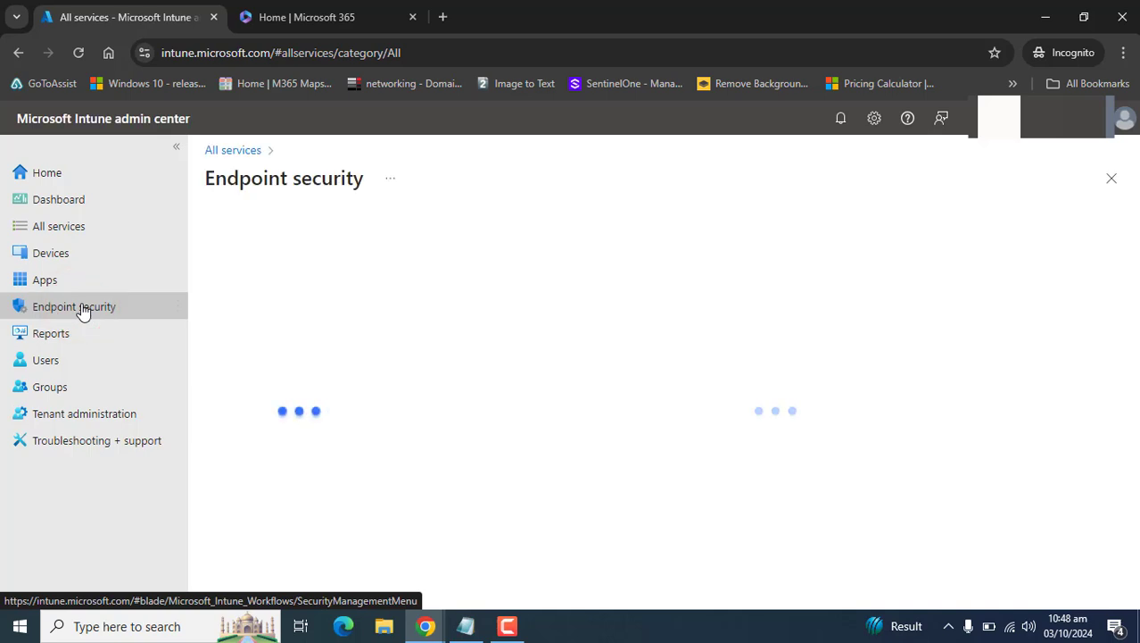
{"action": "left_click", "coordinate": [404, 337]}
{"action": "left_click_drag", "start_coordinate": [404, 338], "coordinate": [402, 433]}
{"action": "left_click", "coordinate": [310, 459]}
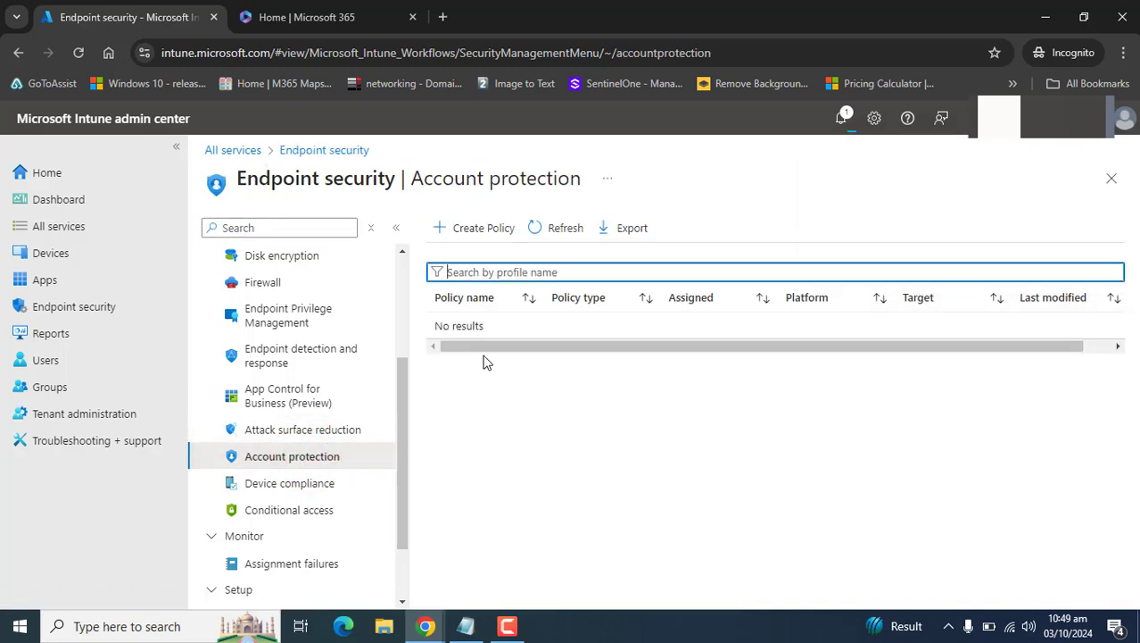
{"action": "left_click", "coordinate": [474, 236]}
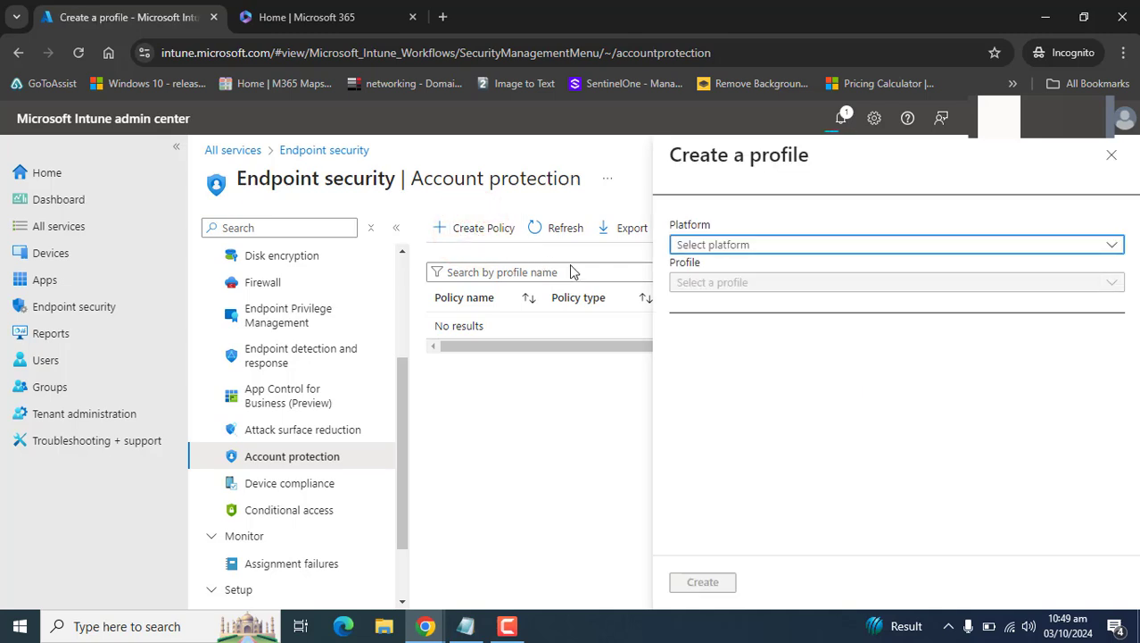
- Choose Windows as the platform and Account Protection as the profile
{"action": "left_click", "coordinate": [776, 248]}
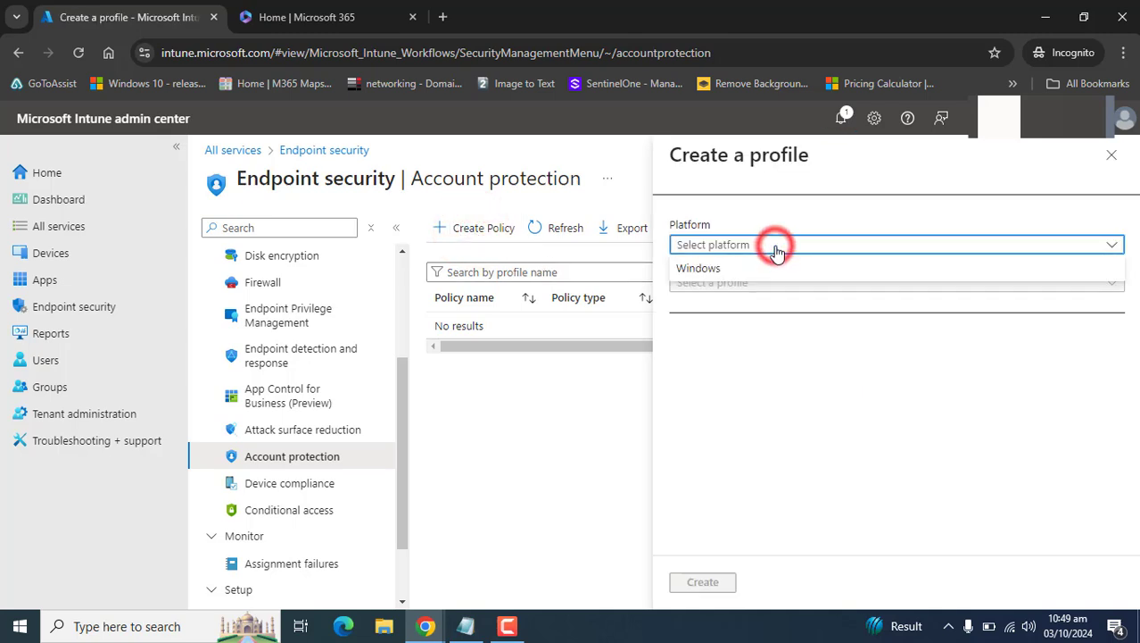
{"action": "left_click", "coordinate": [708, 267]}
{"action": "left_click", "coordinate": [732, 283]}
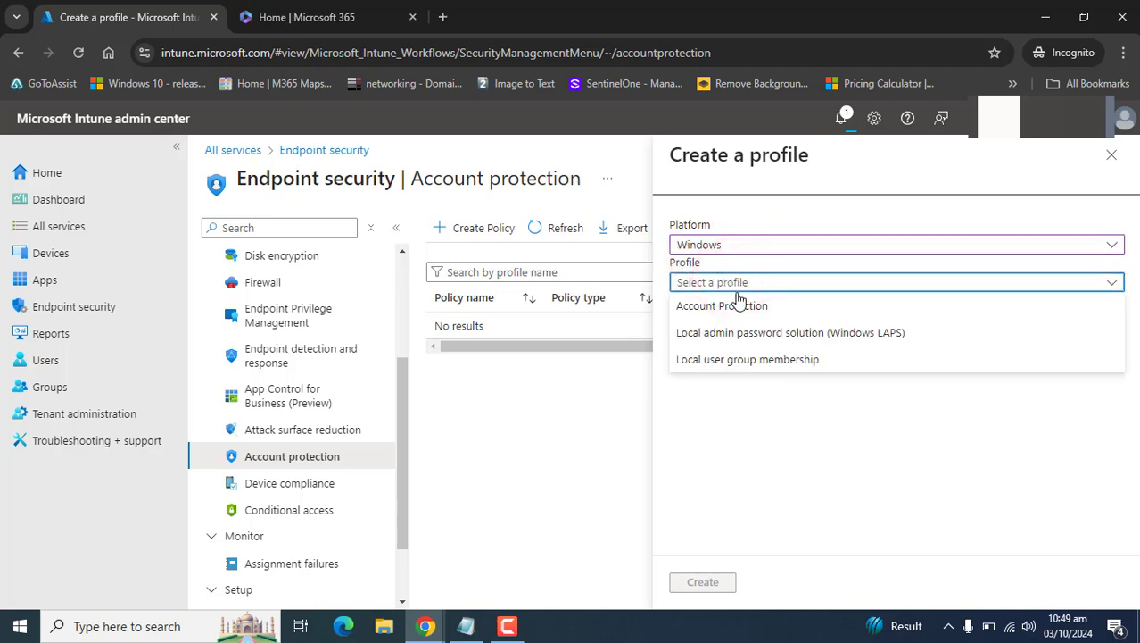
{"action": "left_click", "coordinate": [737, 306]}
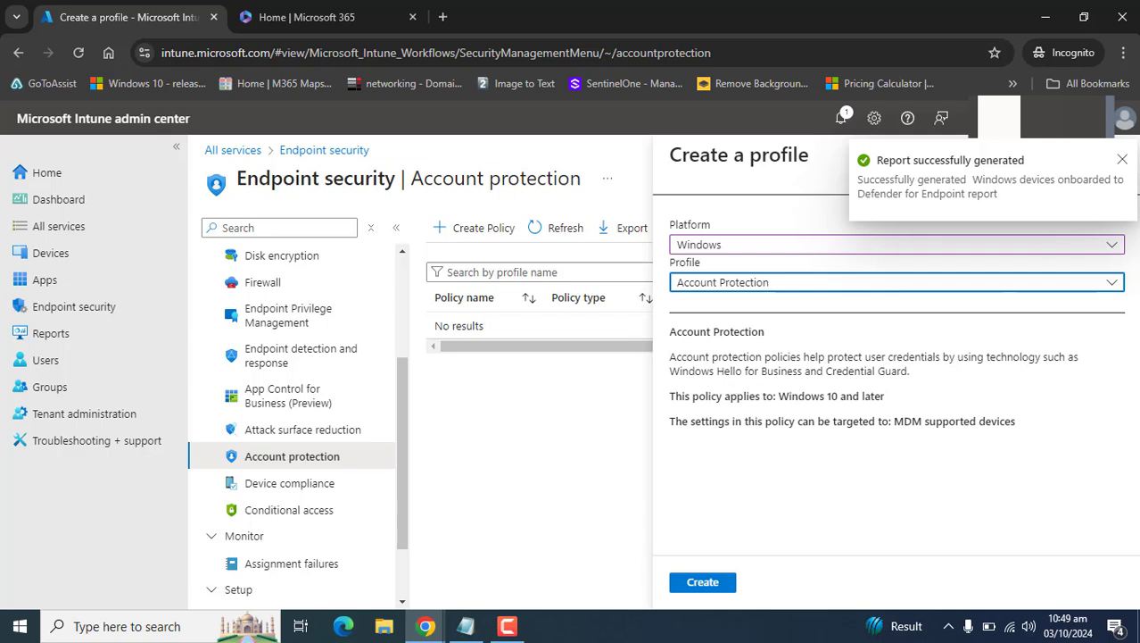
- Dismiss the report notification, note the MDM supported devices text, and create the profile
{"action": "left_click", "coordinate": [1123, 160]}
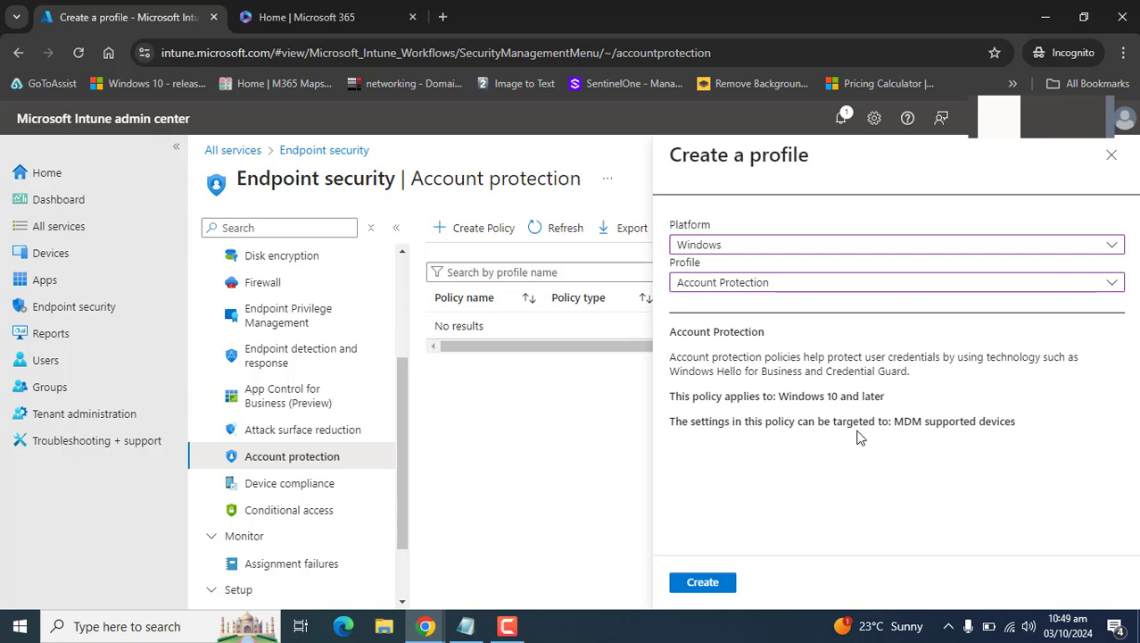
{"action": "left_click_drag", "start_coordinate": [892, 421], "coordinate": [1028, 417]}
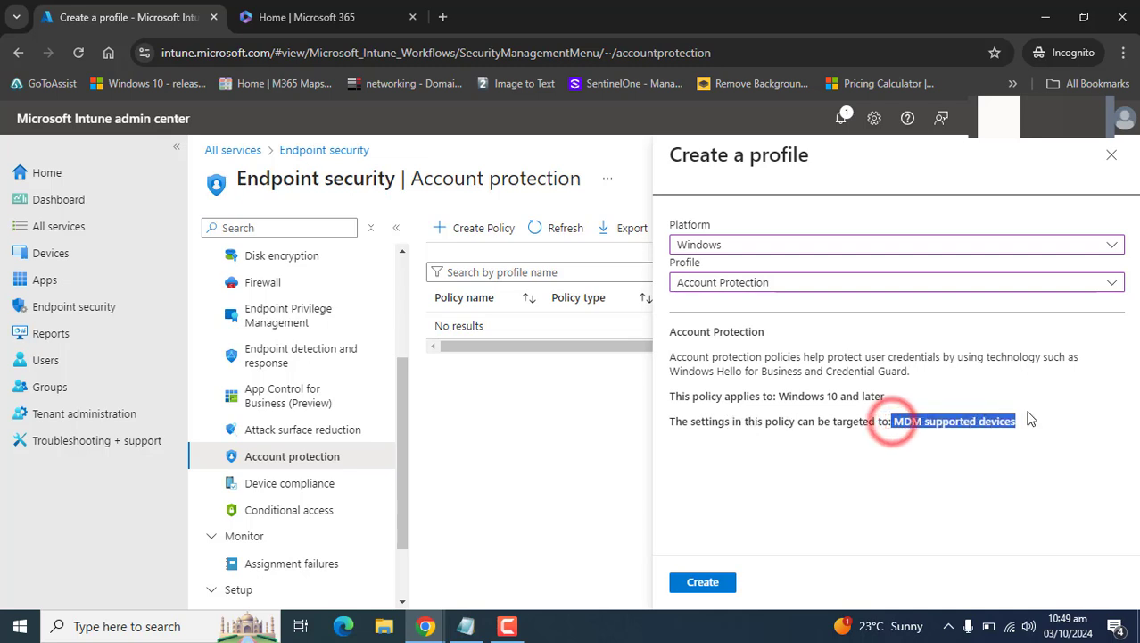
{"action": "left_click", "coordinate": [950, 499]}
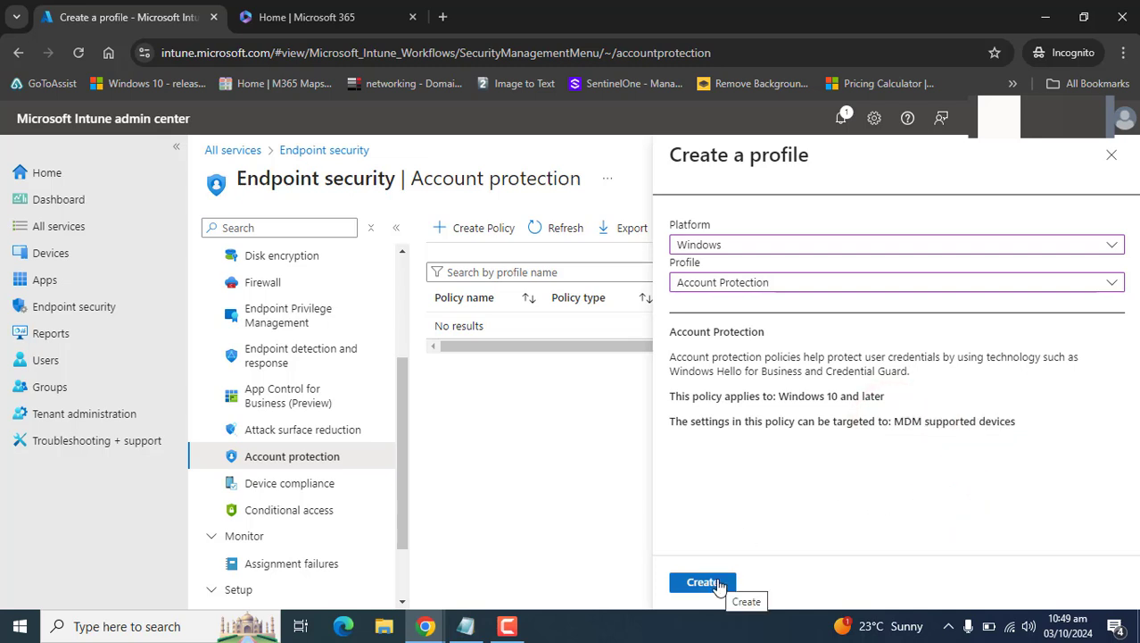
{"action": "left_click", "coordinate": [702, 582]}
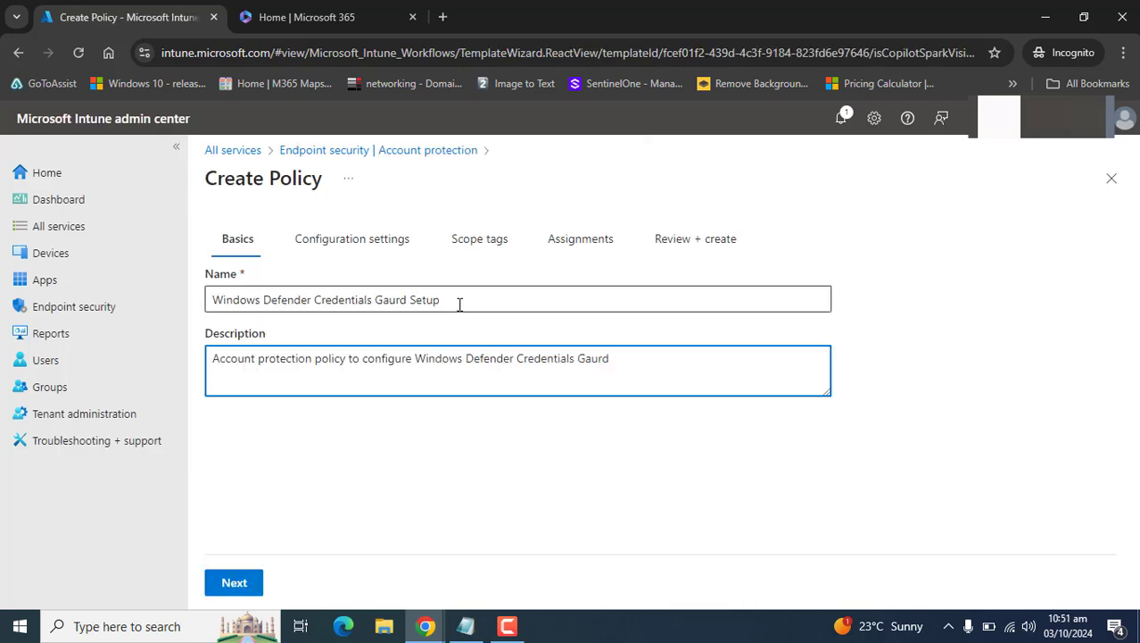
- Check the name 'Windows Defender Credentials Gaurd Setup' and its Credential Guard description on Basics
{"action": "left_click_drag", "start_coordinate": [442, 301], "coordinate": [199, 309]}
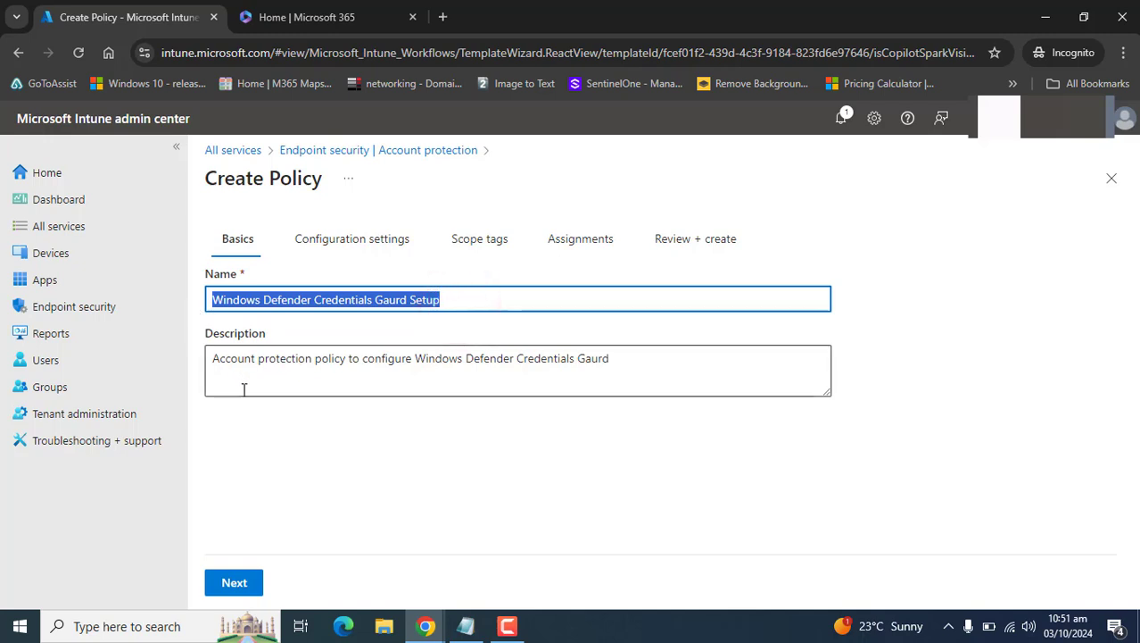
{"action": "left_click_drag", "start_coordinate": [639, 367], "coordinate": [204, 355]}
{"action": "left_click", "coordinate": [407, 479]}
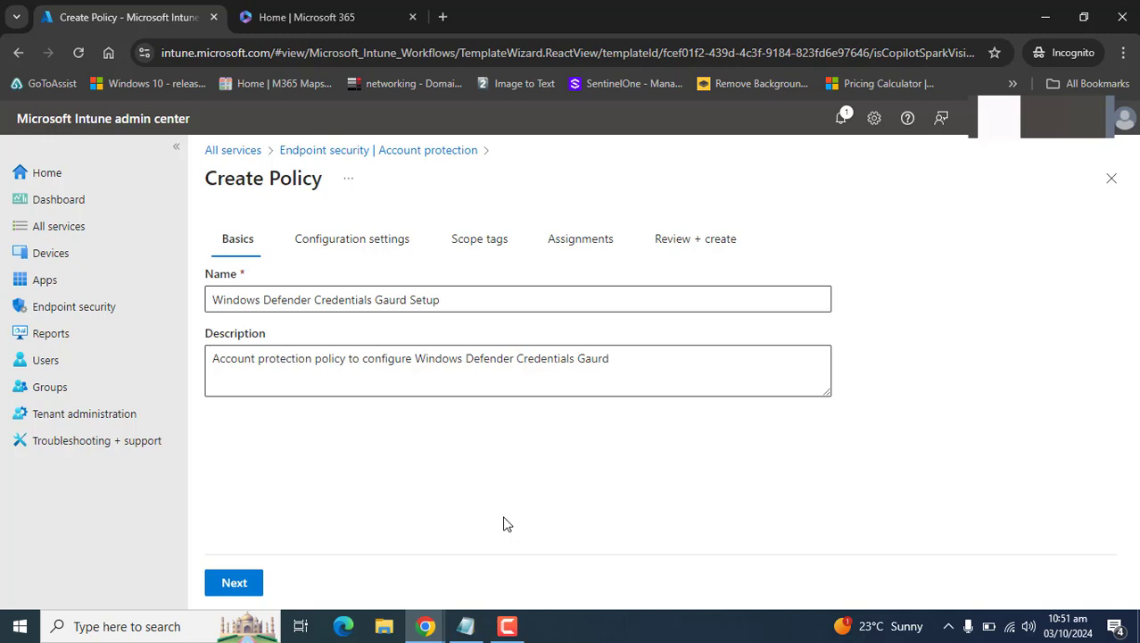
- On Configuration settings, set Device Guard's Credential Guard to Enabled with UEFI lock
{"action": "left_click", "coordinate": [235, 597]}
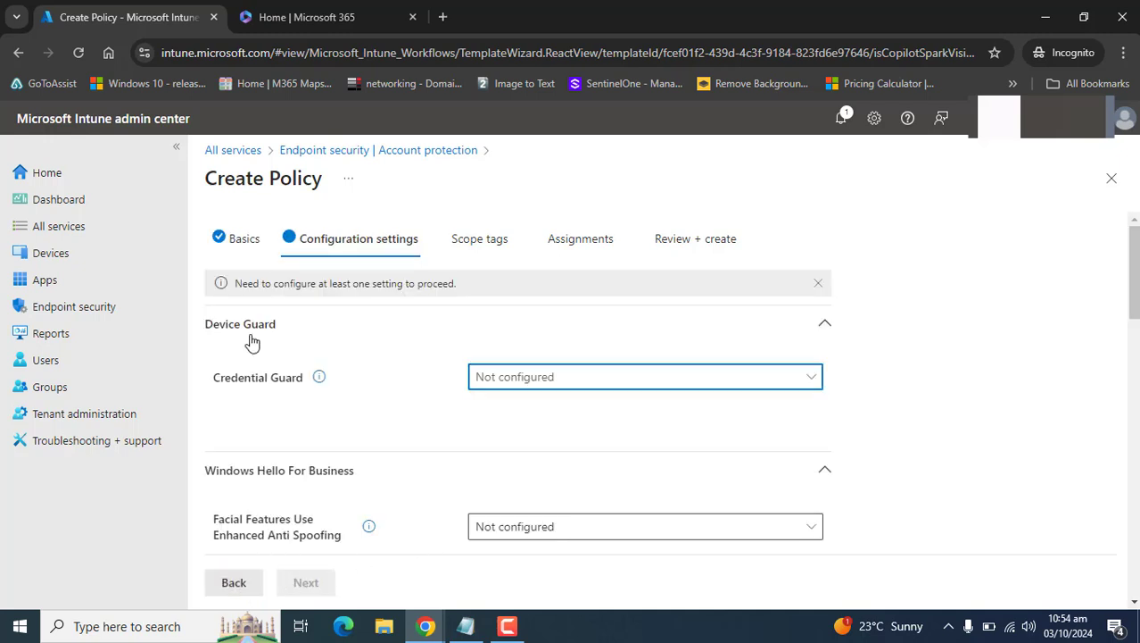
{"action": "left_click", "coordinate": [217, 377]}
{"action": "left_click_drag", "start_coordinate": [253, 386], "coordinate": [346, 390]}
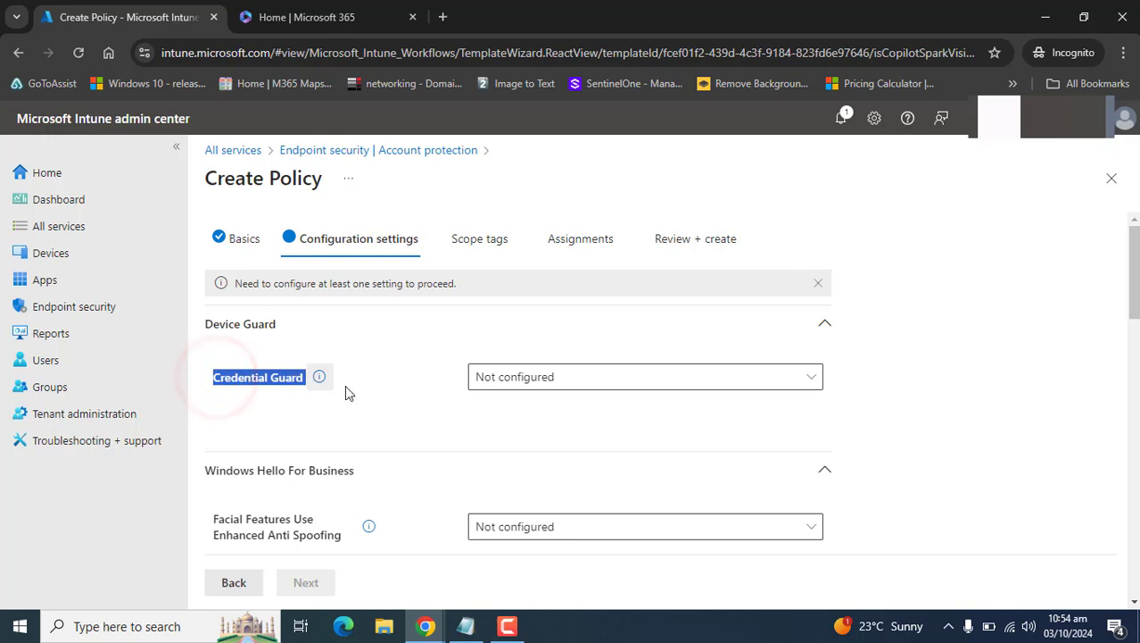
{"action": "left_click", "coordinate": [813, 385]}
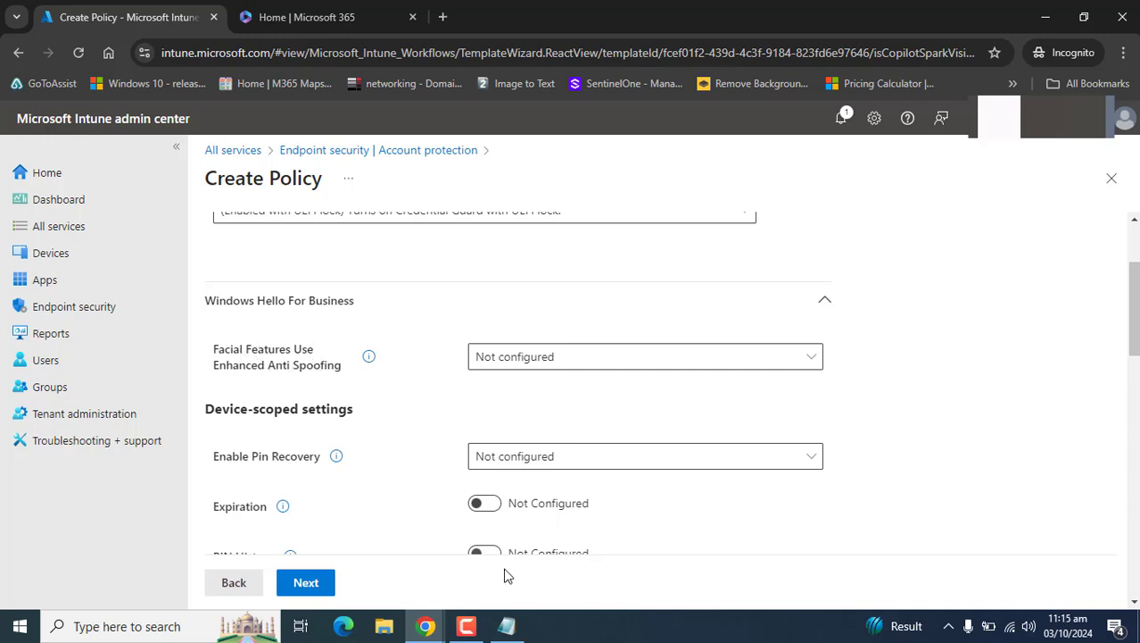
- Set Facial Features Use Enhanced Anti Spoofing to true
{"action": "left_click", "coordinate": [515, 636]}
{"action": "left_click", "coordinate": [598, 356]}
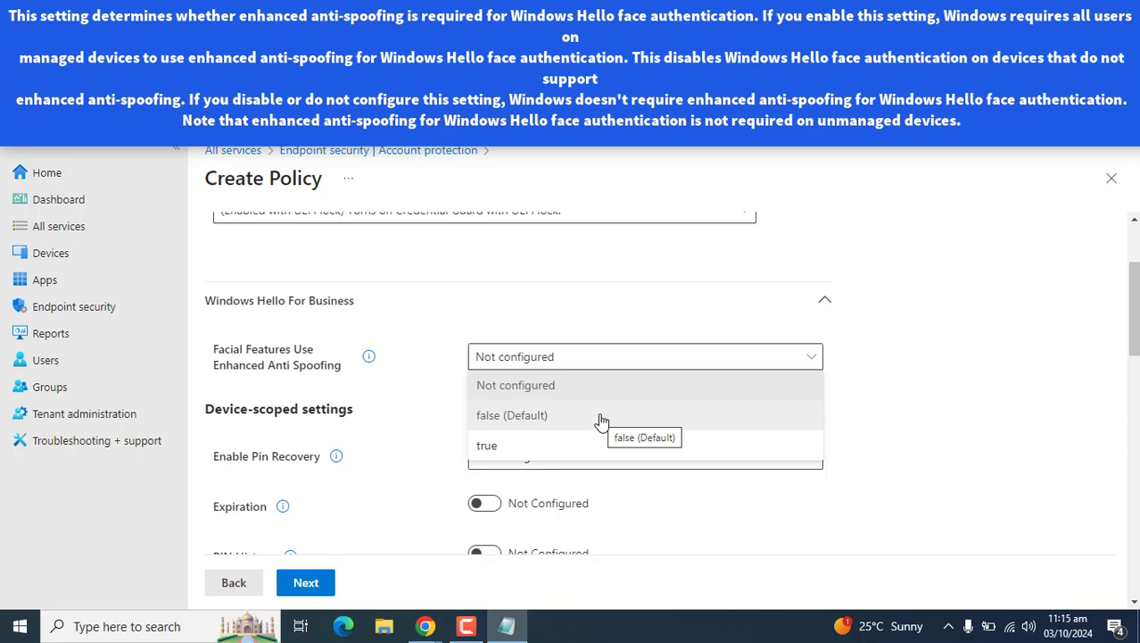
{"action": "left_click", "coordinate": [529, 446]}
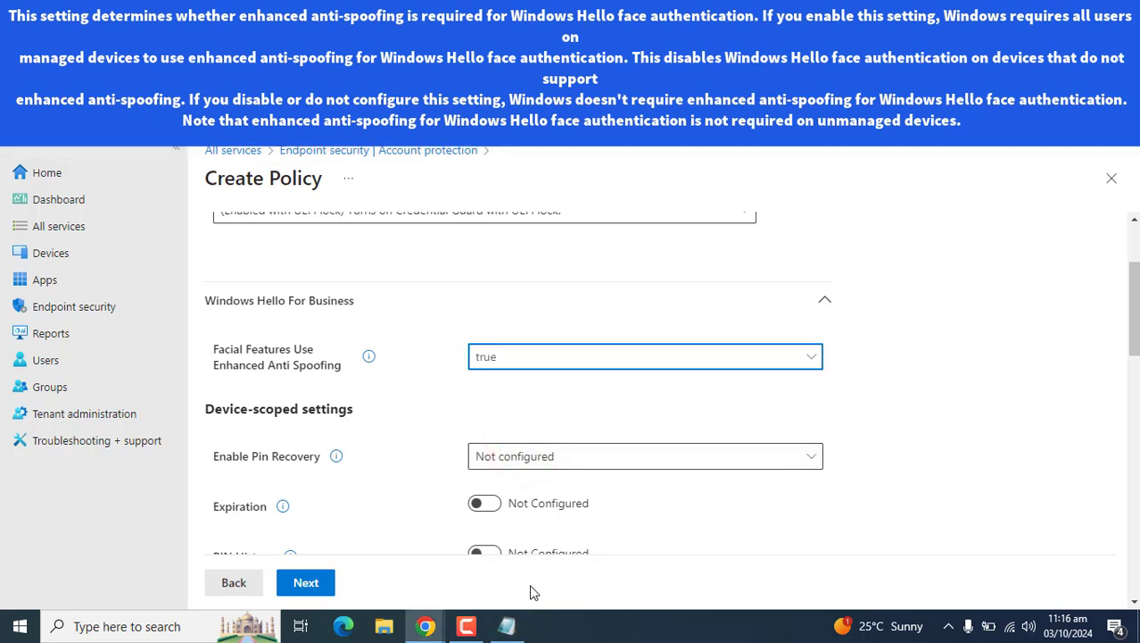
{"action": "scroll", "coordinate": [203, 306], "scroll_direction": "down", "scroll_amount": 1}
- Set Enable Pin Recovery to true and switch Expiration to Configured
{"action": "left_click_drag", "start_coordinate": [203, 306], "coordinate": [355, 306]}
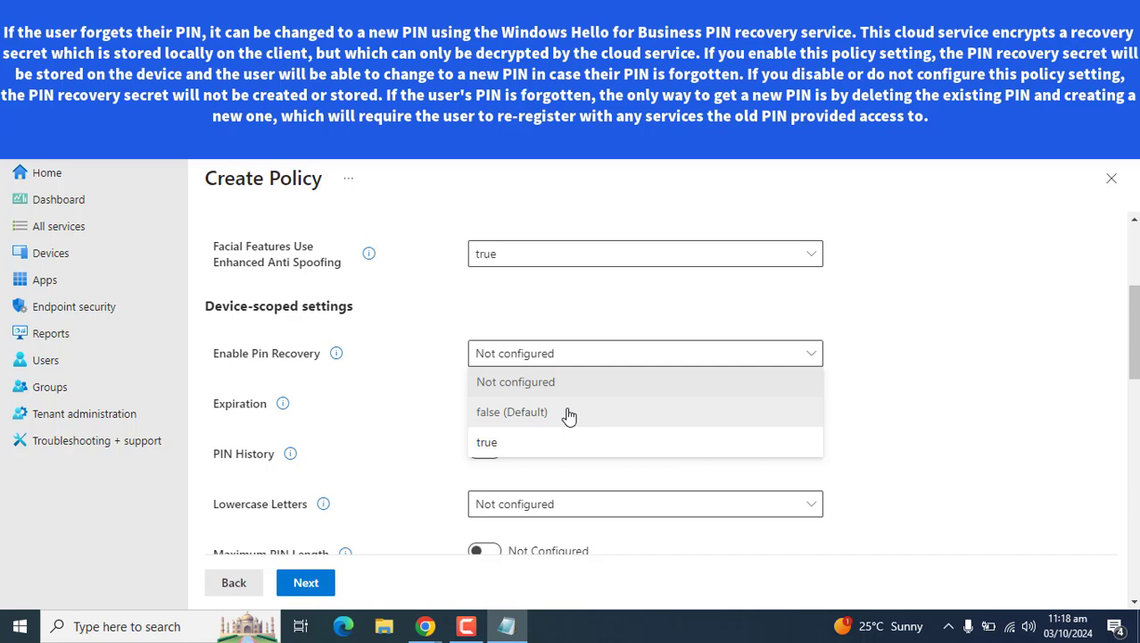
{"action": "left_click", "coordinate": [524, 445]}
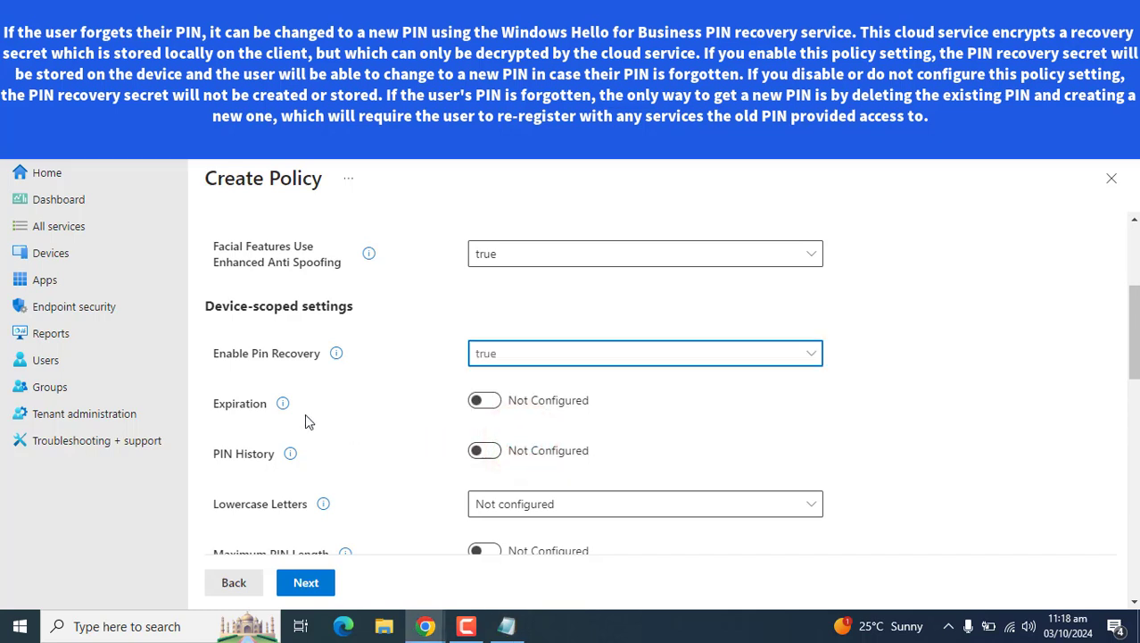
{"action": "left_click", "coordinate": [472, 402]}
- Review the Expiration explanation, then set PIN expiration to 90 days
{"action": "left_click", "coordinate": [279, 413]}
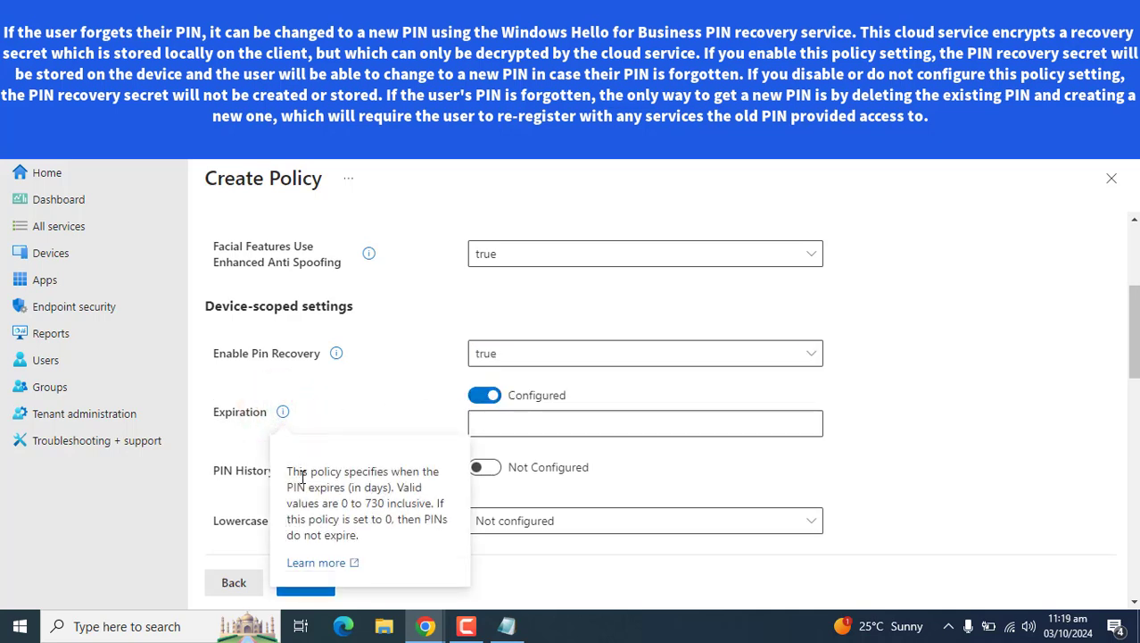
{"action": "left_click", "coordinate": [389, 418]}
{"action": "left_click", "coordinate": [515, 421]}
{"action": "type", "text": "90"}
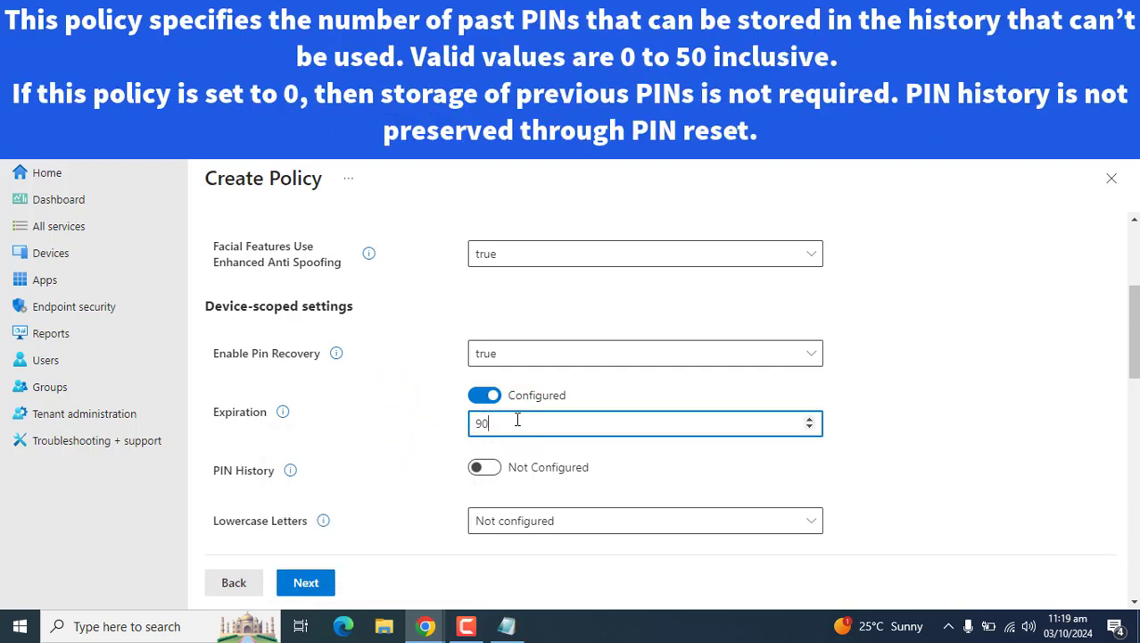
{"action": "scroll", "coordinate": [551, 357], "scroll_direction": "down", "scroll_amount": 2}
- Configure PIN History with a value of 7
{"action": "left_click", "coordinate": [485, 367]}
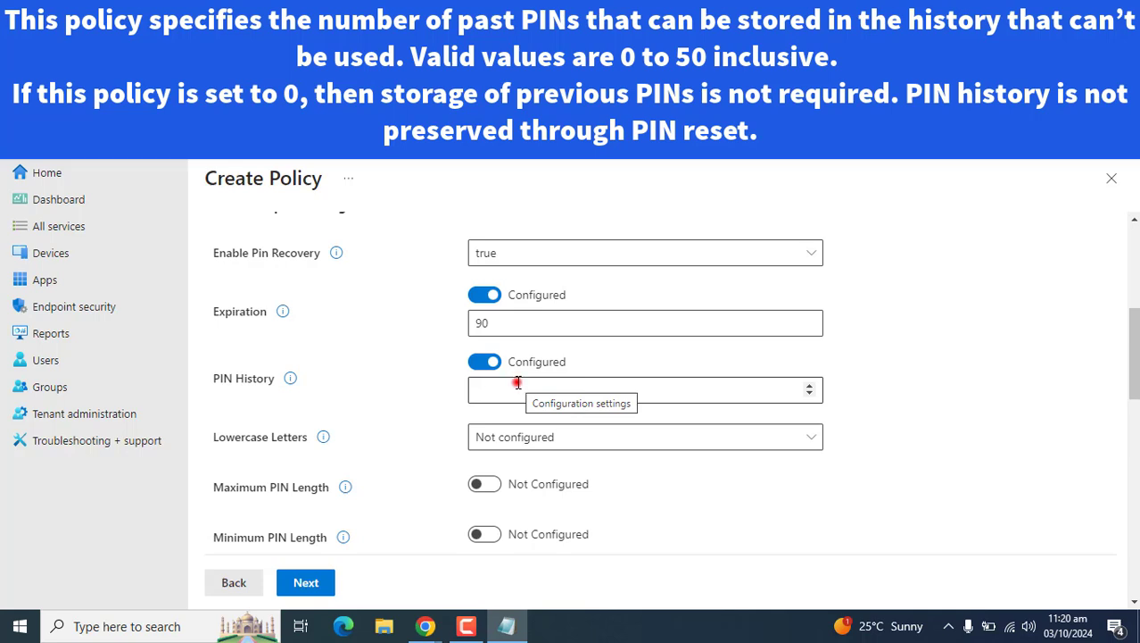
{"action": "left_click", "coordinate": [518, 383]}
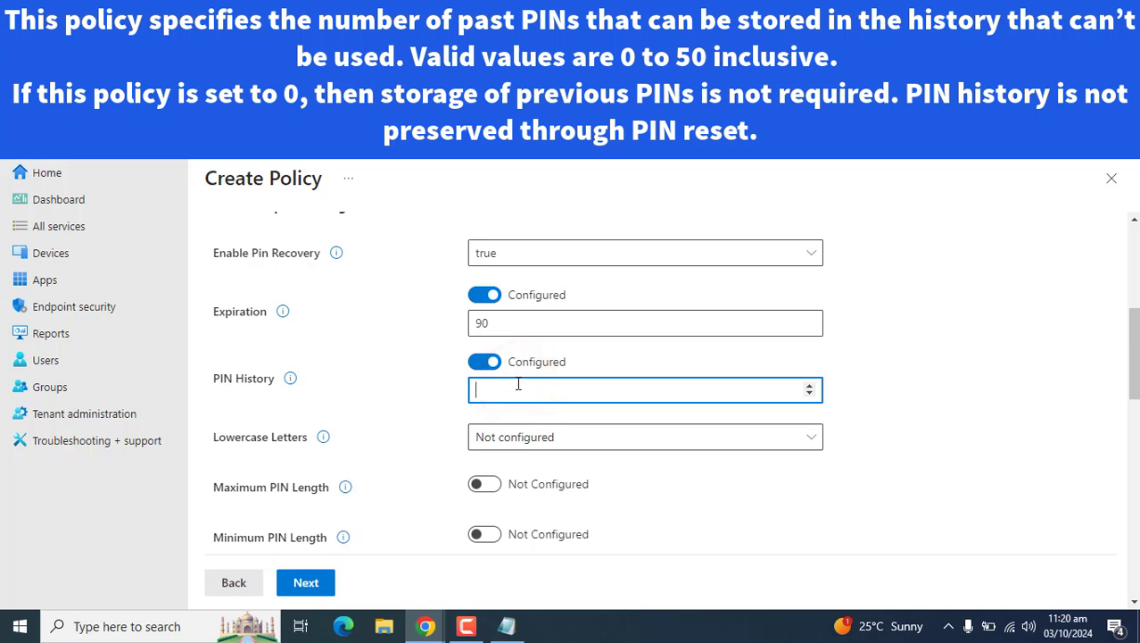
{"action": "type", "text": "7"}
{"action": "left_click_drag", "start_coordinate": [1134, 350], "coordinate": [1132, 373]}
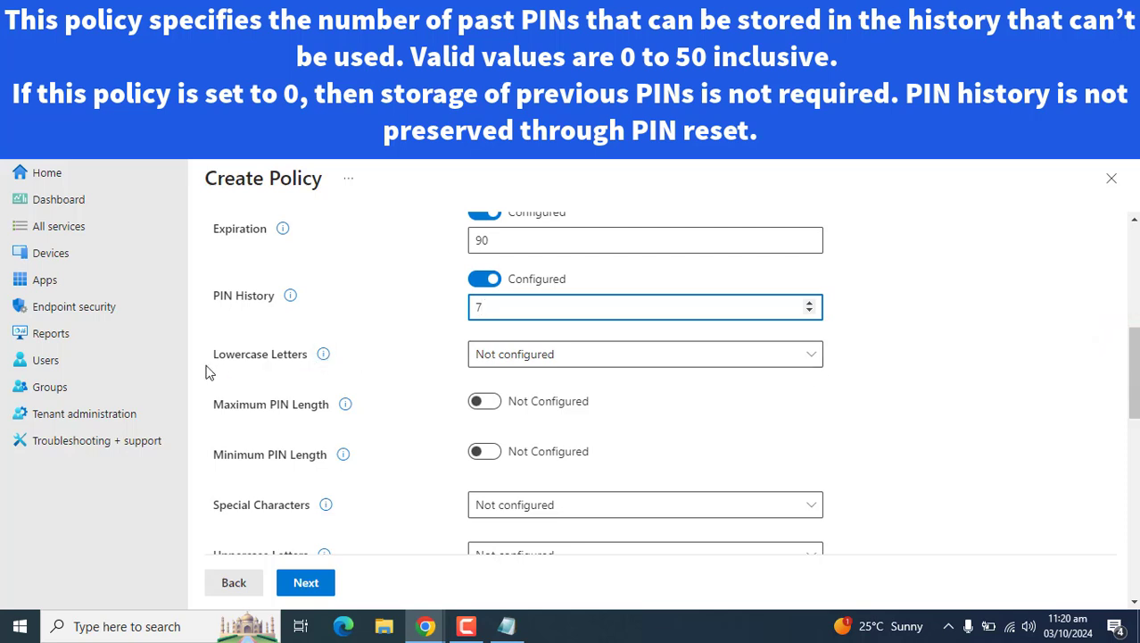
- Set Lowercase Letters to Allowed (Default)
{"action": "left_click_drag", "start_coordinate": [212, 355], "coordinate": [300, 361]}
{"action": "left_click", "coordinate": [687, 349]}
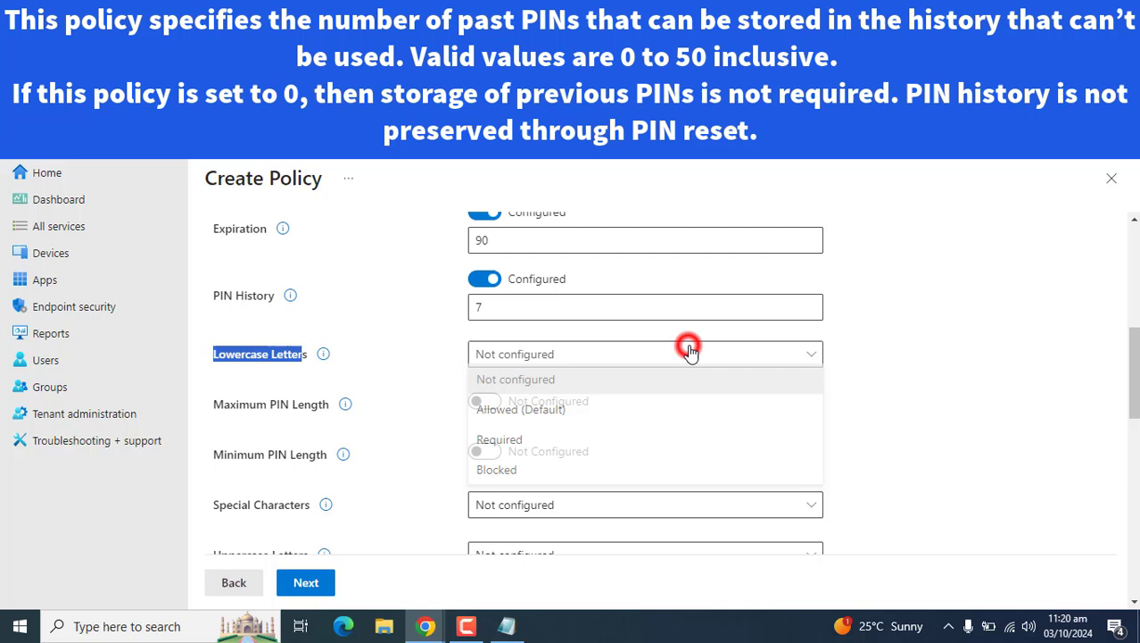
{"action": "left_click", "coordinate": [494, 416]}
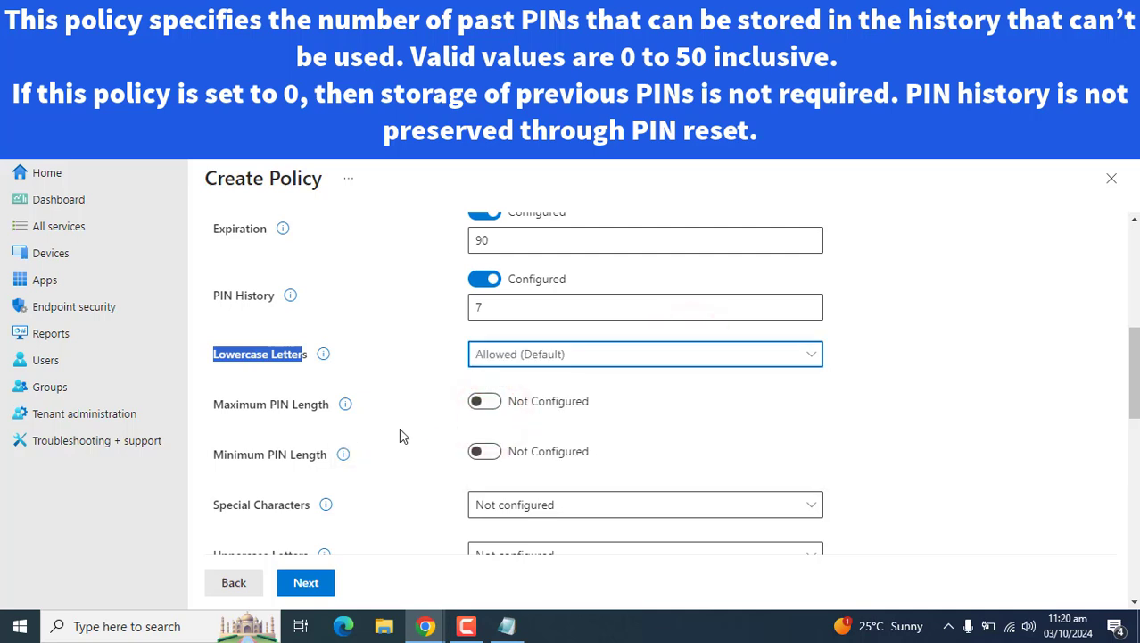
{"action": "left_click_drag", "start_coordinate": [1131, 361], "coordinate": [1137, 392]}
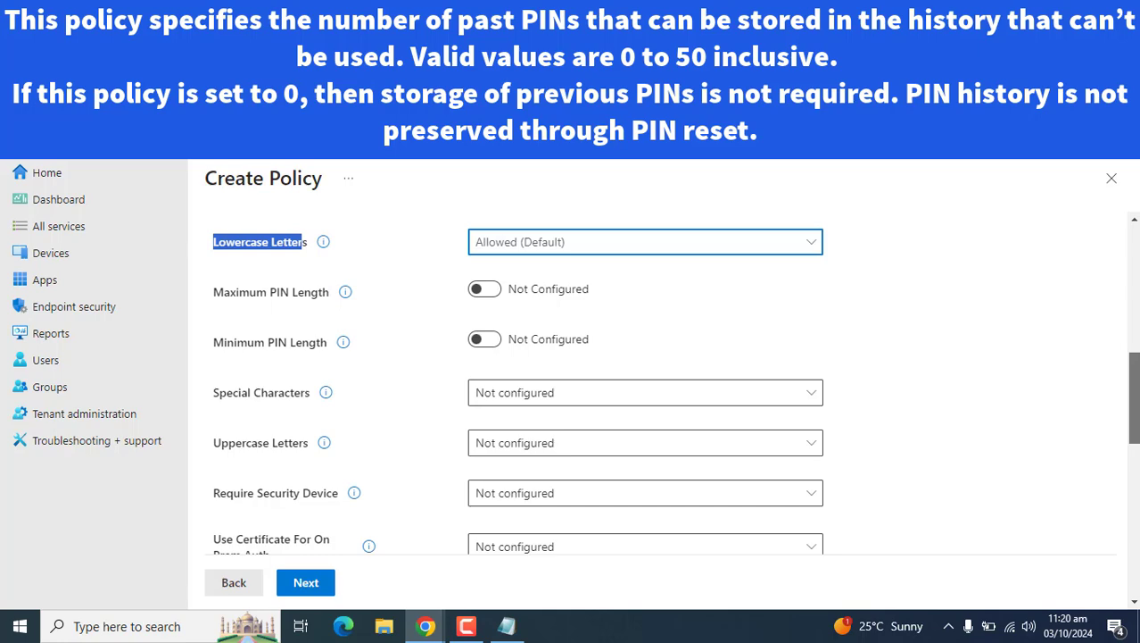
{"action": "scroll", "coordinate": [258, 285], "scroll_direction": "up", "scroll_amount": 1}
{"action": "scroll", "coordinate": [258, 284], "scroll_direction": "down", "scroll_amount": 2}
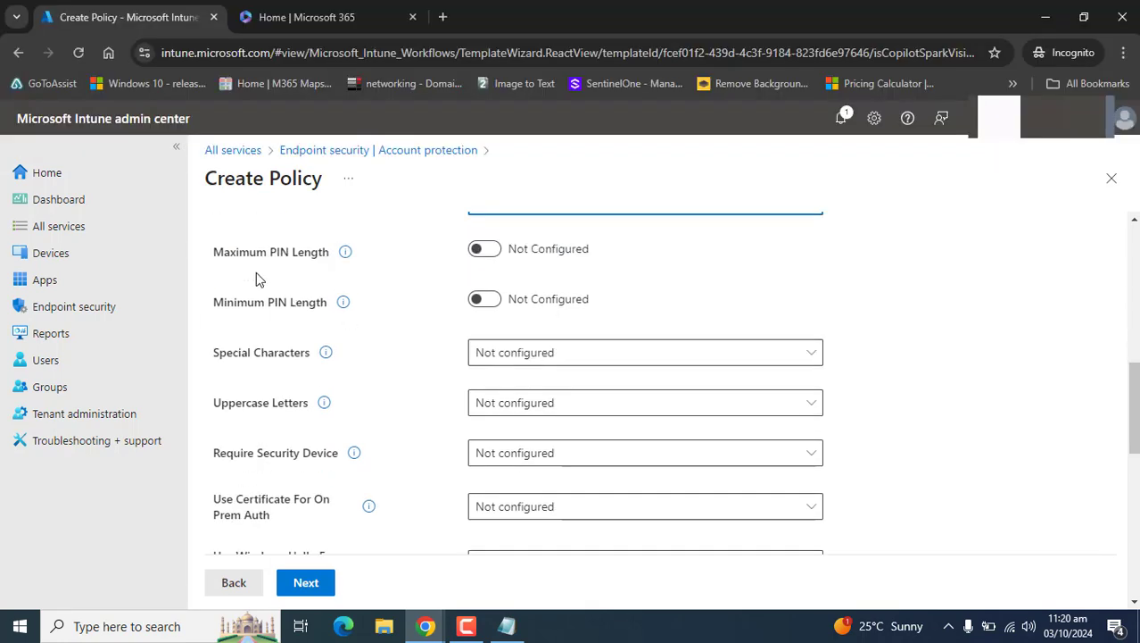
- Configure Maximum PIN Length and change Minimum PIN Length from 4 to 6
{"action": "left_click", "coordinate": [483, 249]}
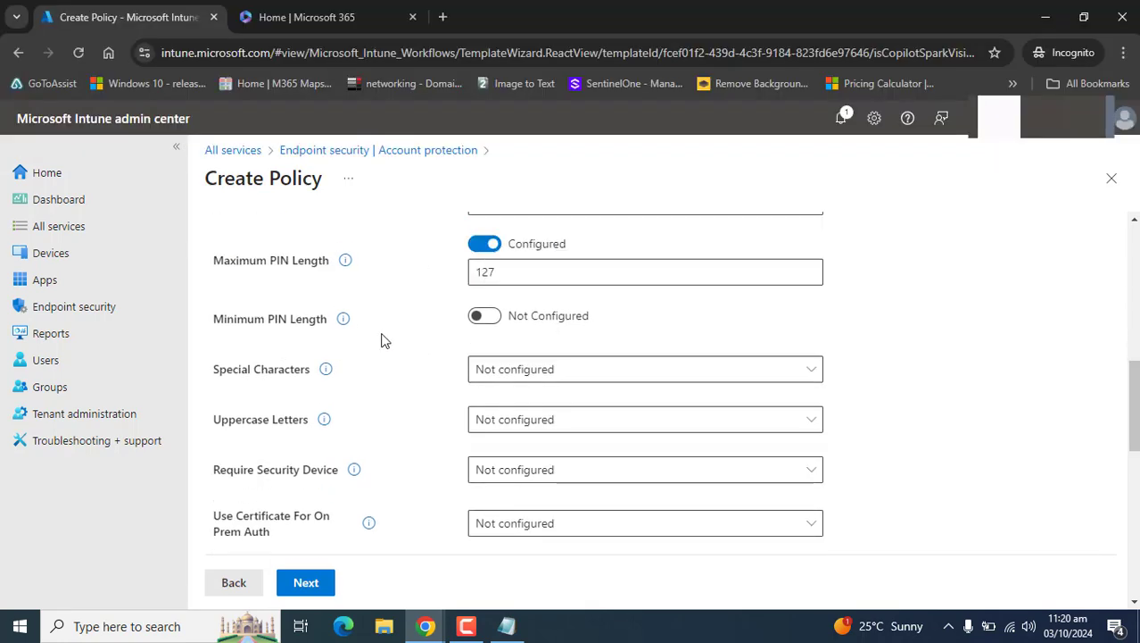
{"action": "left_click", "coordinate": [484, 318]}
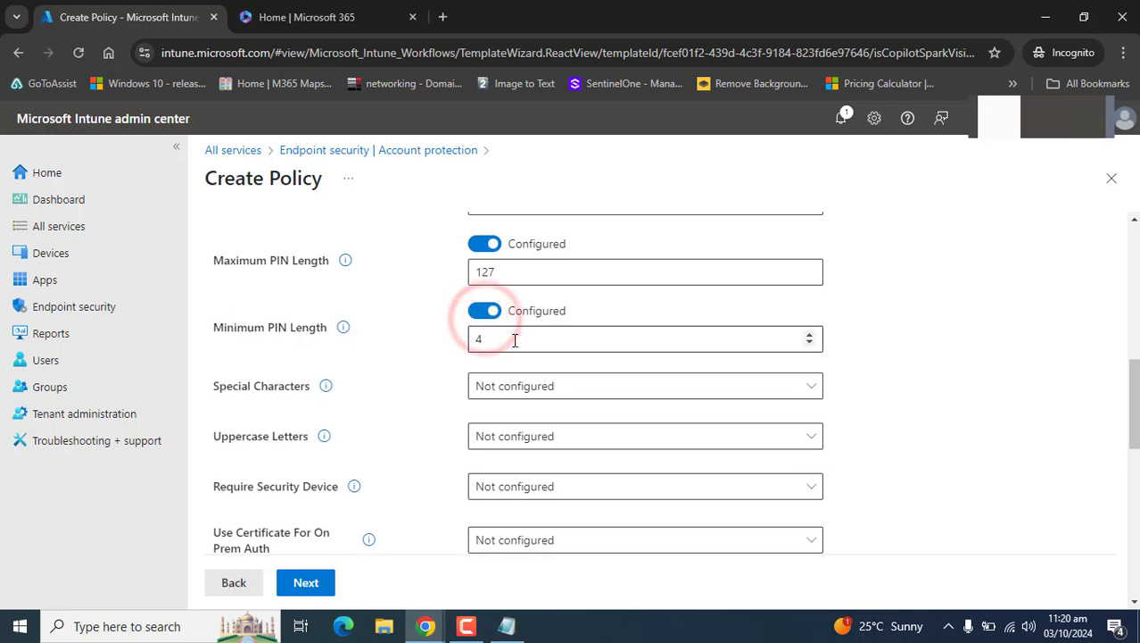
{"action": "left_click", "coordinate": [510, 342]}
{"action": "key", "text": "BackSpace"}
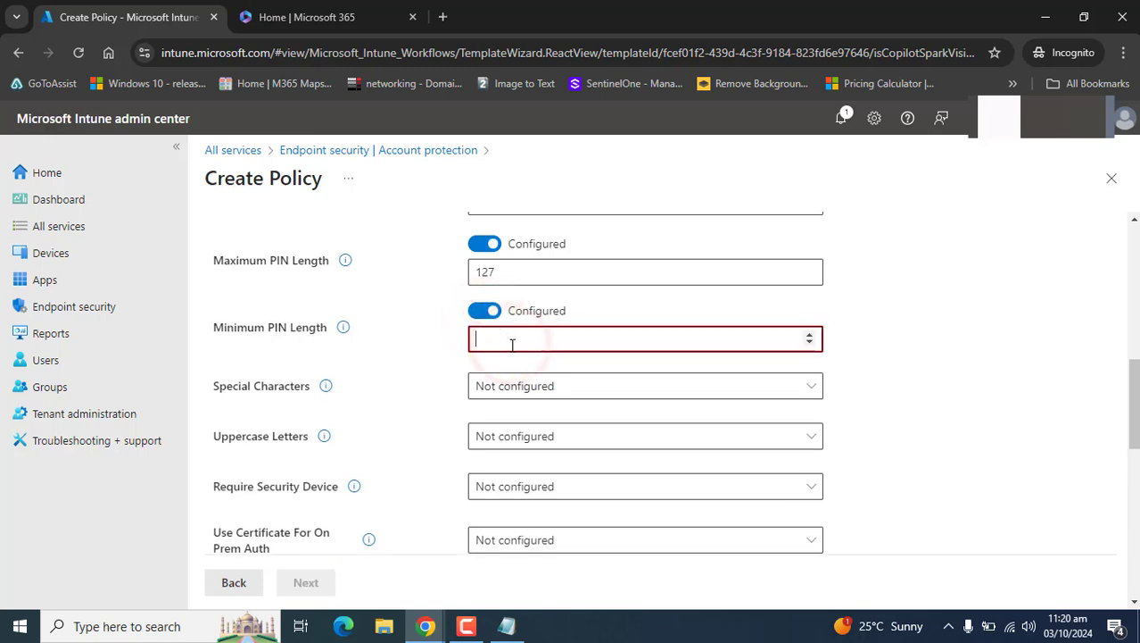
{"action": "type", "text": "6"}
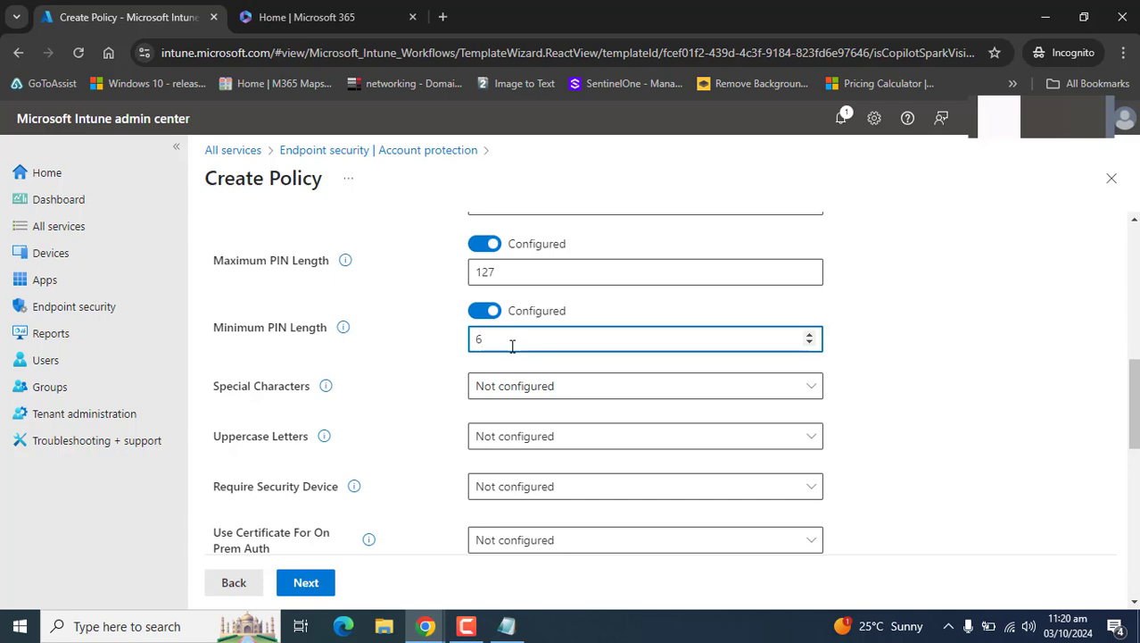
{"action": "left_click_drag", "start_coordinate": [1133, 395], "coordinate": [1133, 402]}
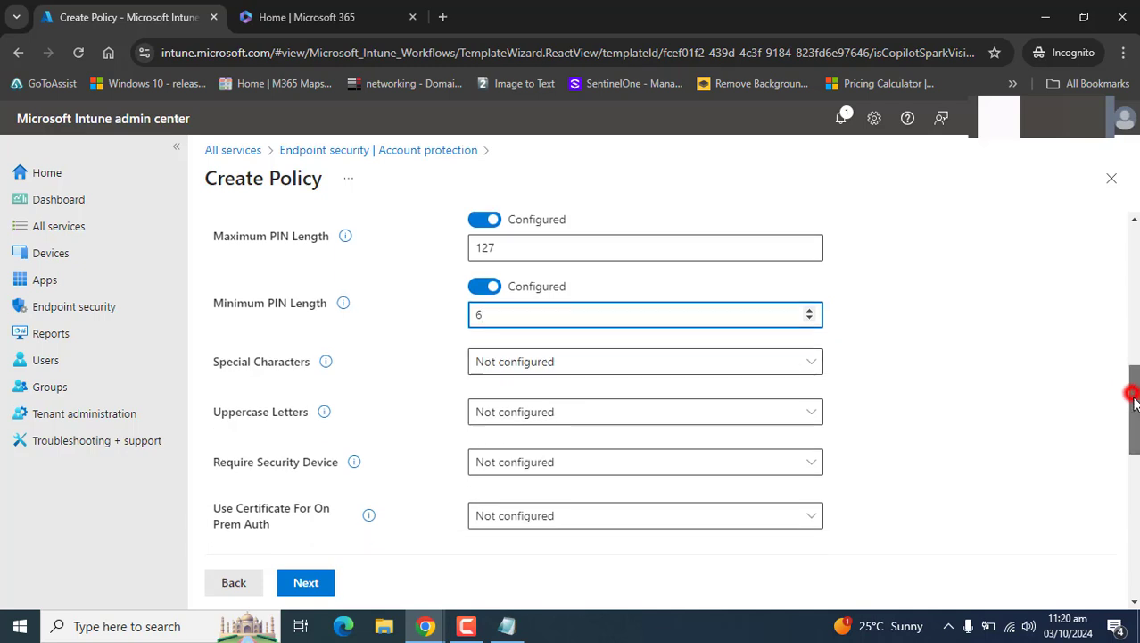
- Allow special characters and set Uppercase Letters to Allowed (Default)
{"action": "left_click", "coordinate": [509, 358]}
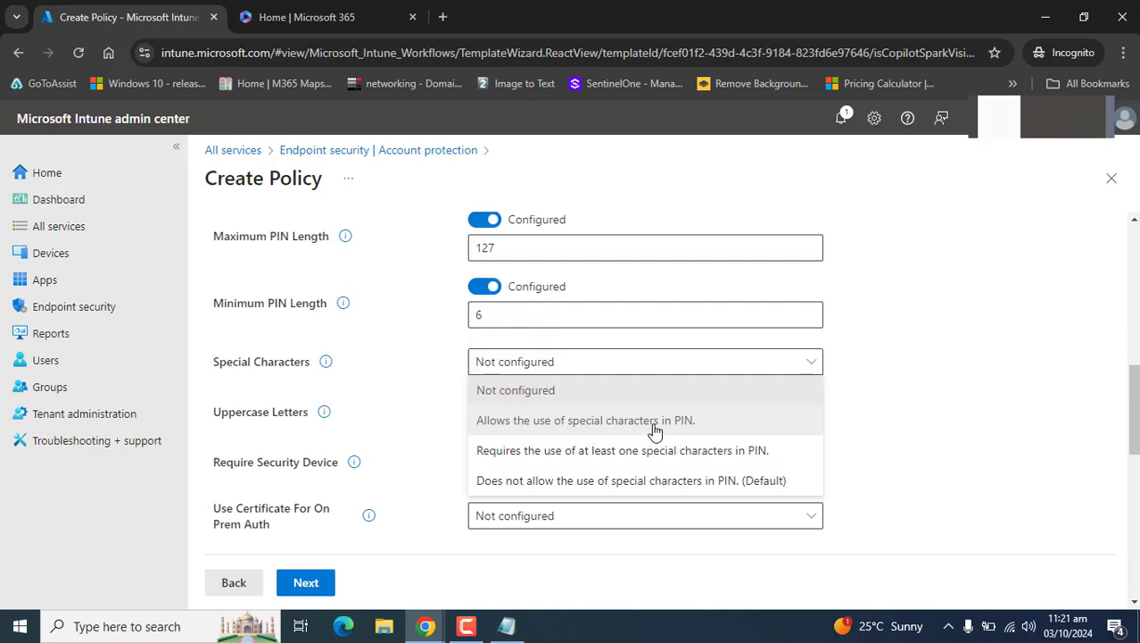
{"action": "left_click", "coordinate": [654, 431]}
{"action": "left_click", "coordinate": [562, 415]}
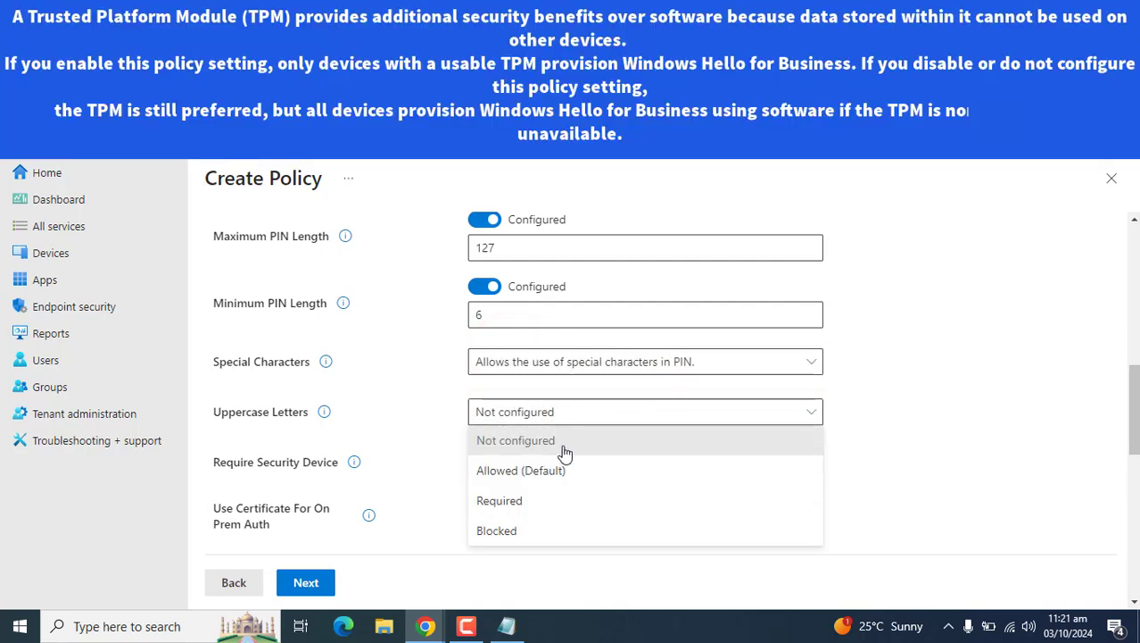
{"action": "left_click", "coordinate": [536, 472]}
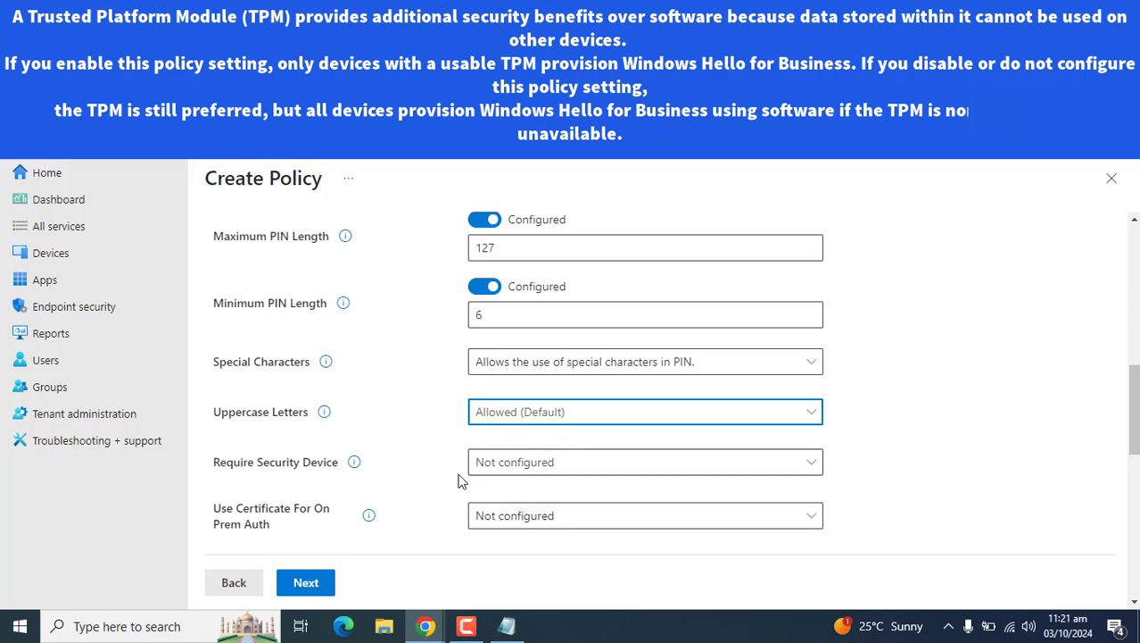
- Set Require Security Device to true and move to Use Windows Hello For Business (Device)
{"action": "left_click", "coordinate": [512, 463]}
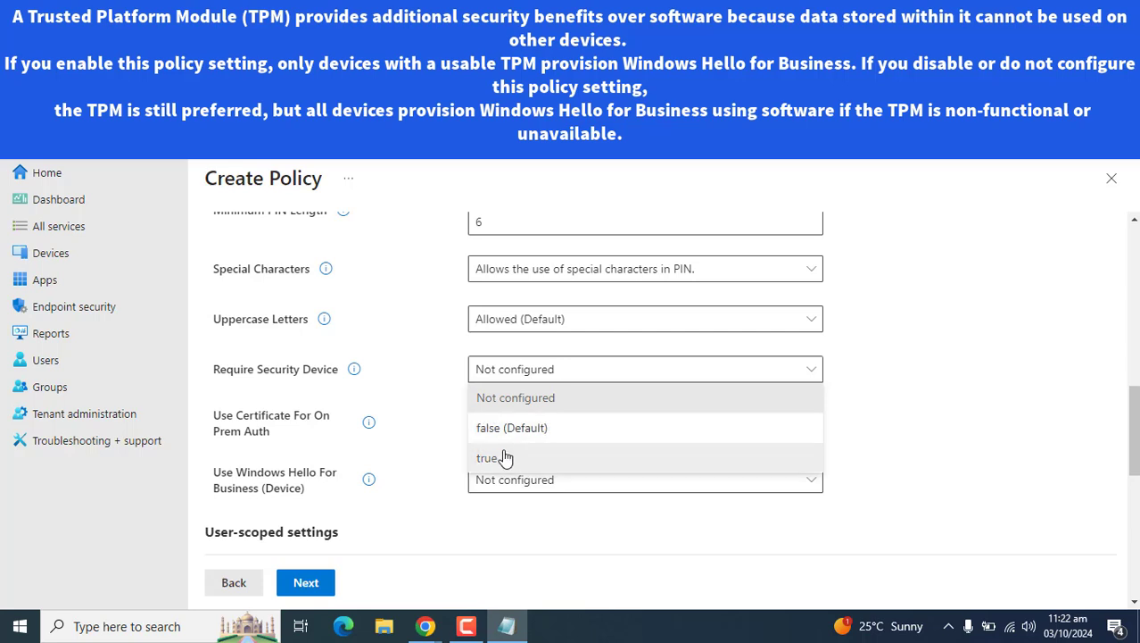
{"action": "left_click", "coordinate": [502, 464]}
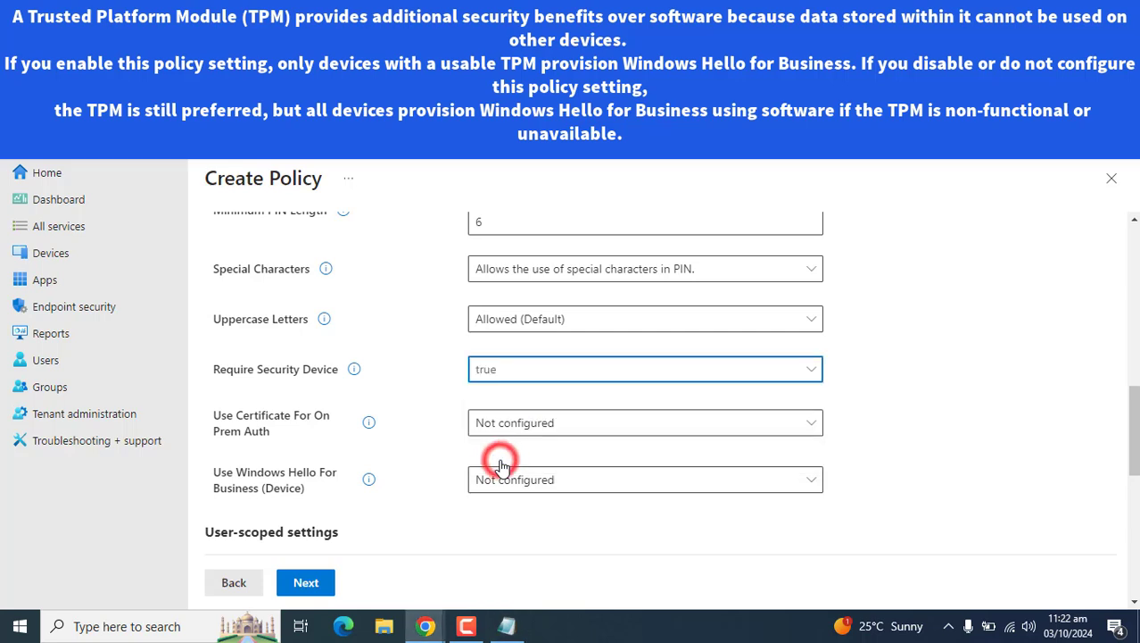
{"action": "scroll", "coordinate": [645, 558], "scroll_direction": "down", "scroll_amount": 1}
{"action": "left_click", "coordinate": [643, 377]}
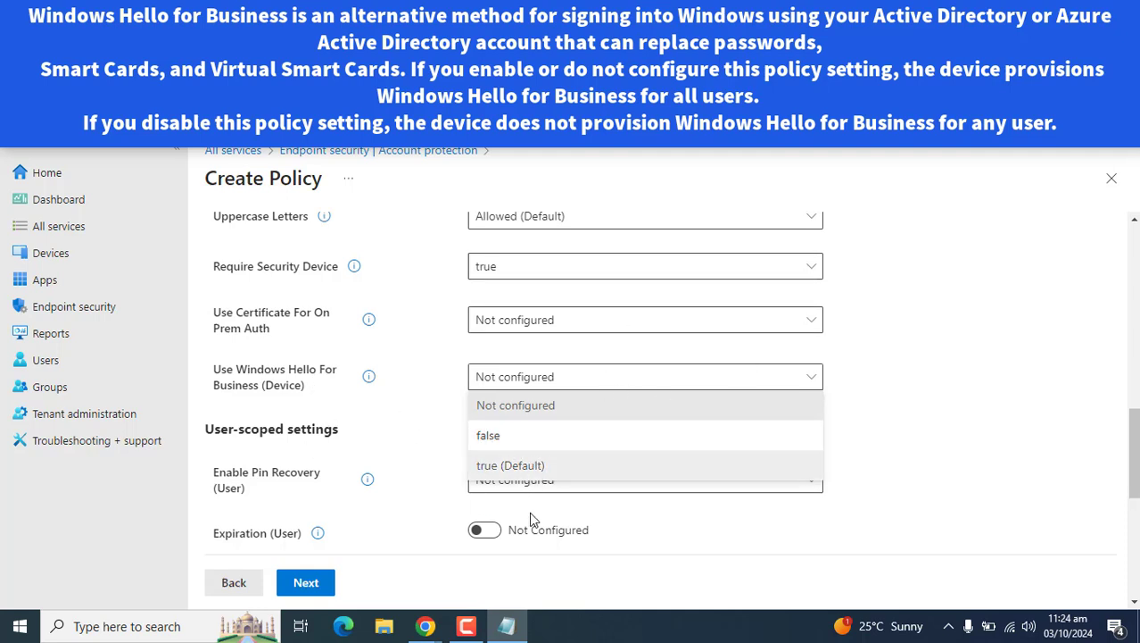
- Enable Windows Hello for Business and set Enable Pin Recovery (User) to true
{"action": "left_click", "coordinate": [511, 465]}
{"action": "scroll", "coordinate": [357, 402], "scroll_direction": "down", "scroll_amount": 2}
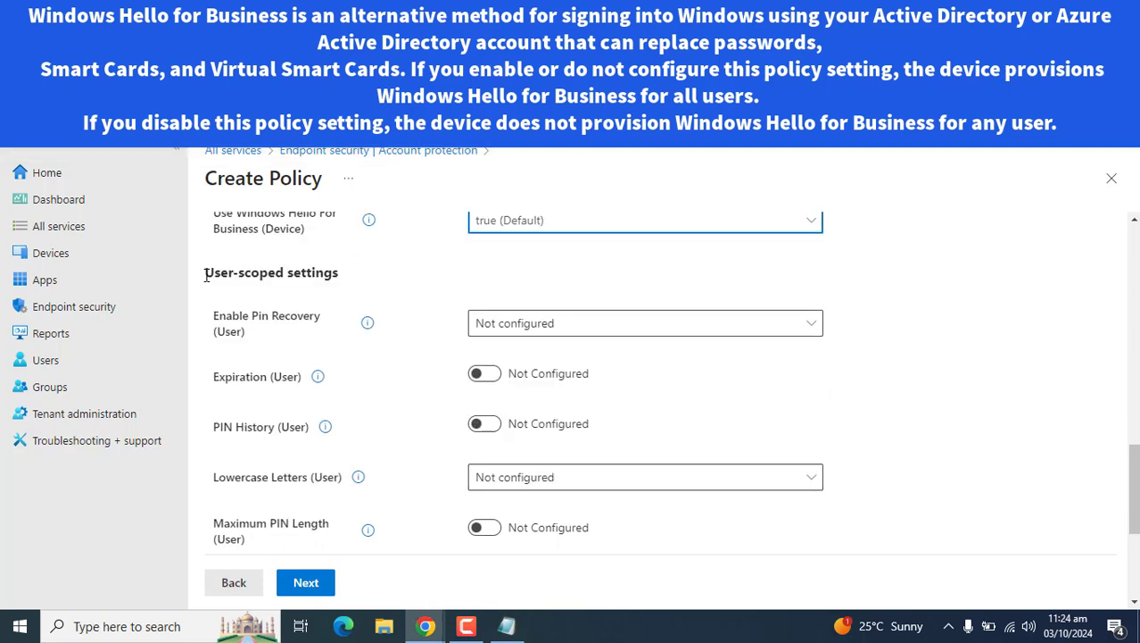
{"action": "left_click_drag", "start_coordinate": [203, 272], "coordinate": [341, 274]}
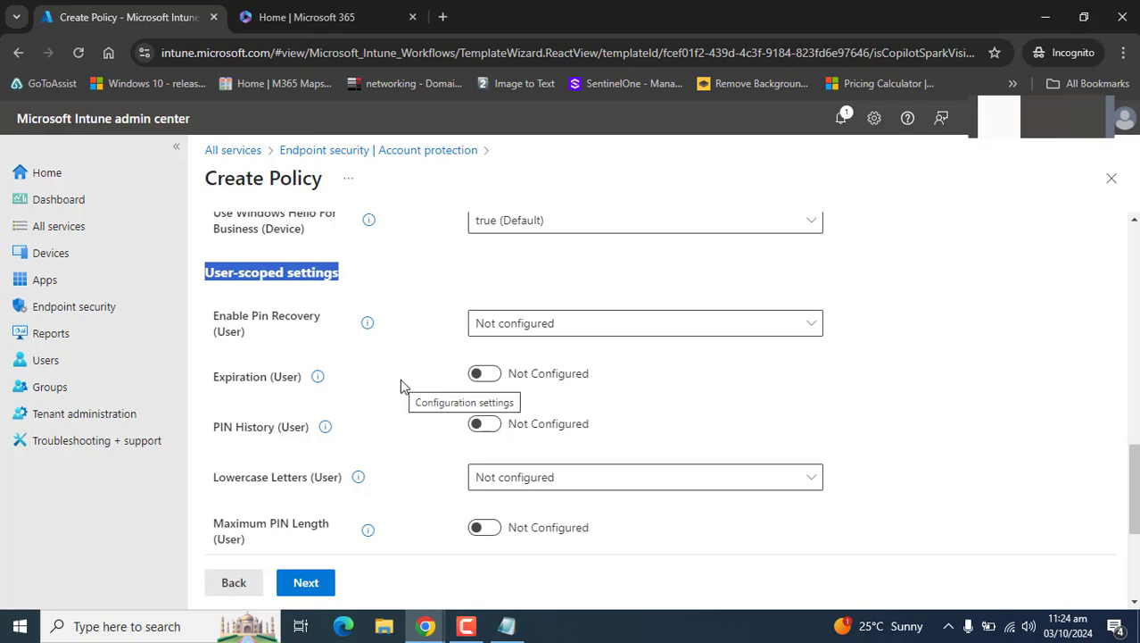
{"action": "left_click", "coordinate": [353, 295]}
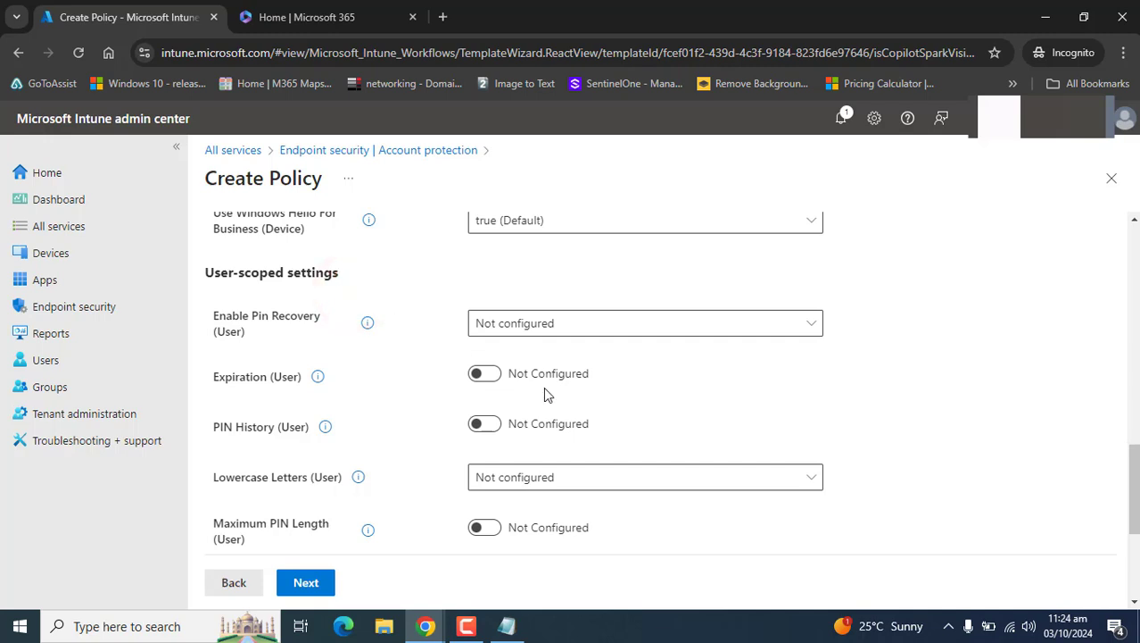
{"action": "mouse_move", "coordinate": [1135, 486]}
{"action": "left_mouse_down"}
{"action": "mouse_move", "coordinate": [1136, 544]}
{"action": "mouse_move", "coordinate": [1136, 485]}
{"action": "left_mouse_up"}
{"action": "left_click", "coordinate": [597, 345]}
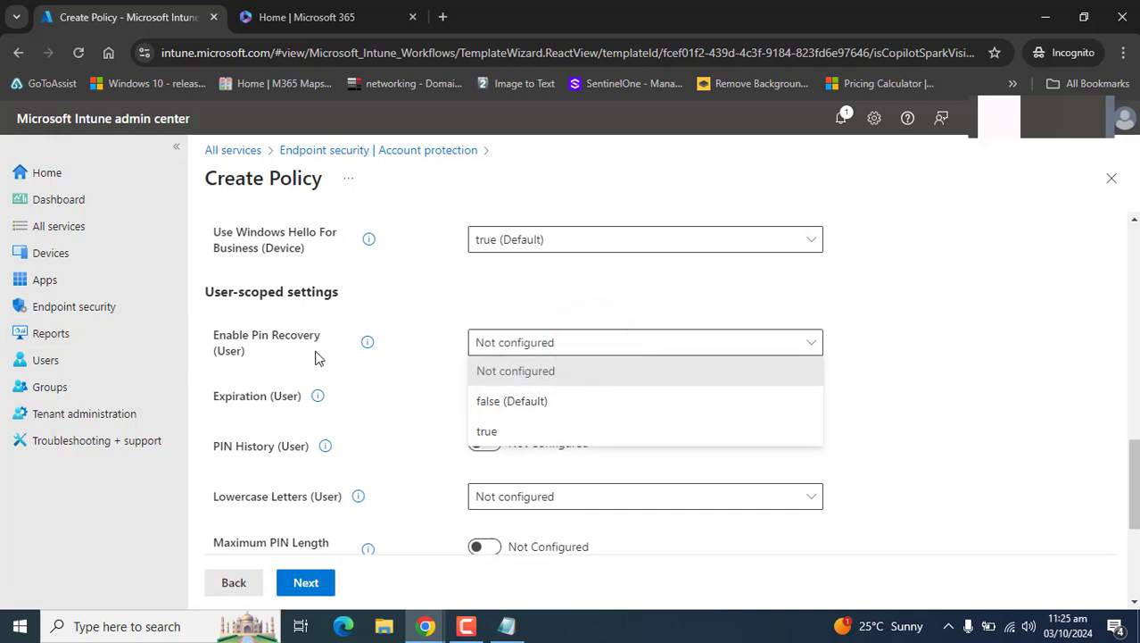
{"action": "left_click", "coordinate": [490, 432]}
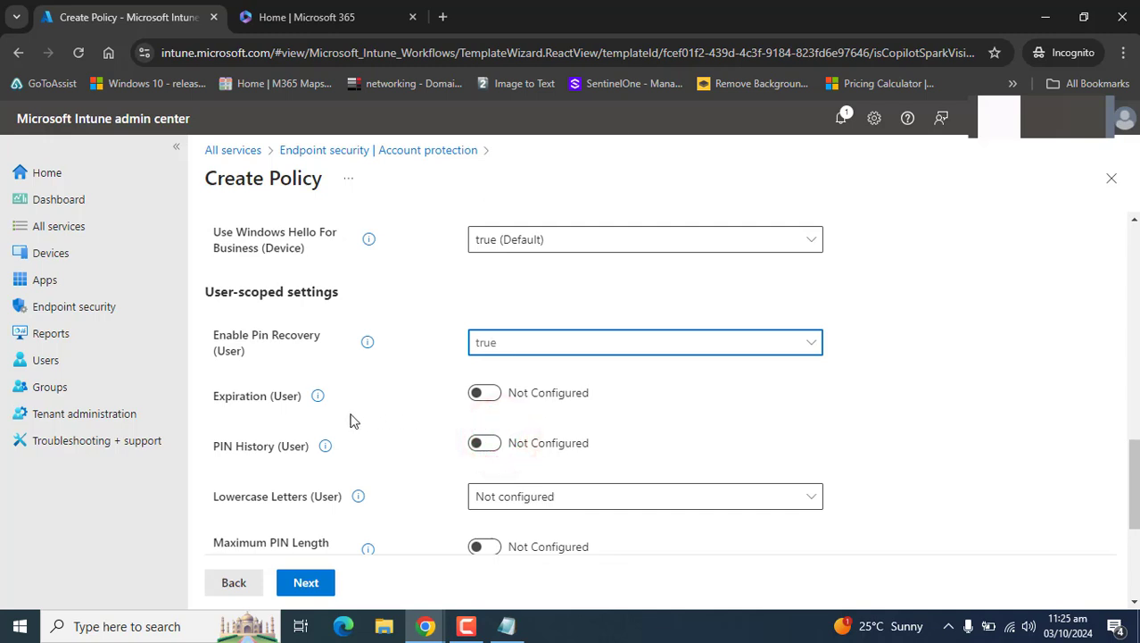
{"action": "left_click", "coordinate": [213, 398]}
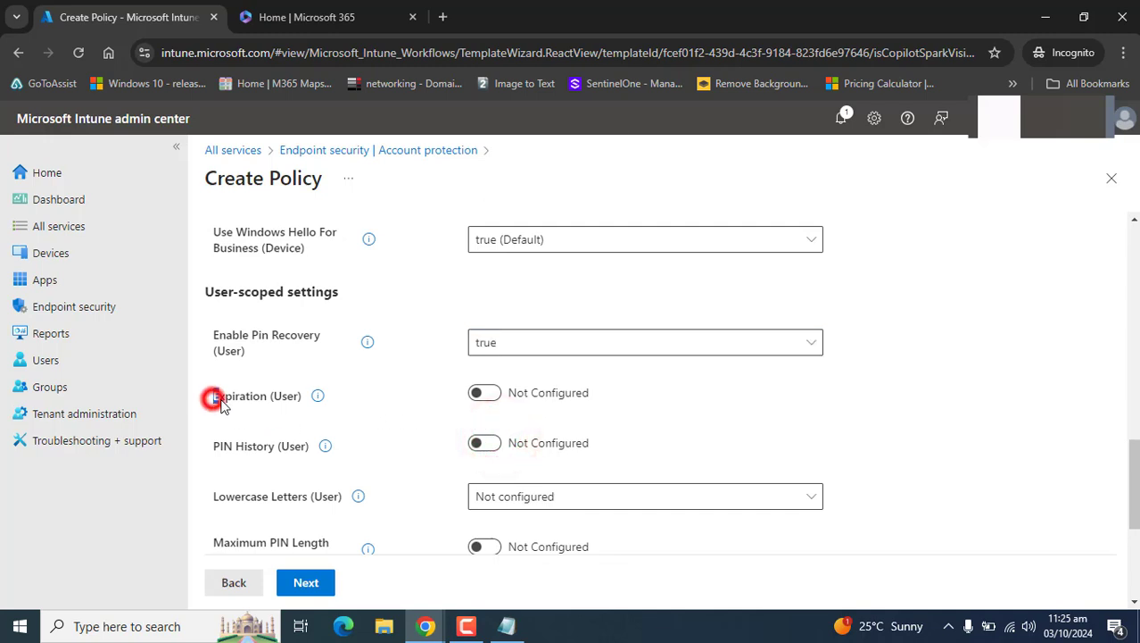
{"action": "left_click", "coordinate": [254, 352]}
- Configure user PIN expiration as 90 days and advance to Scope tags
{"action": "left_click", "coordinate": [485, 393]}
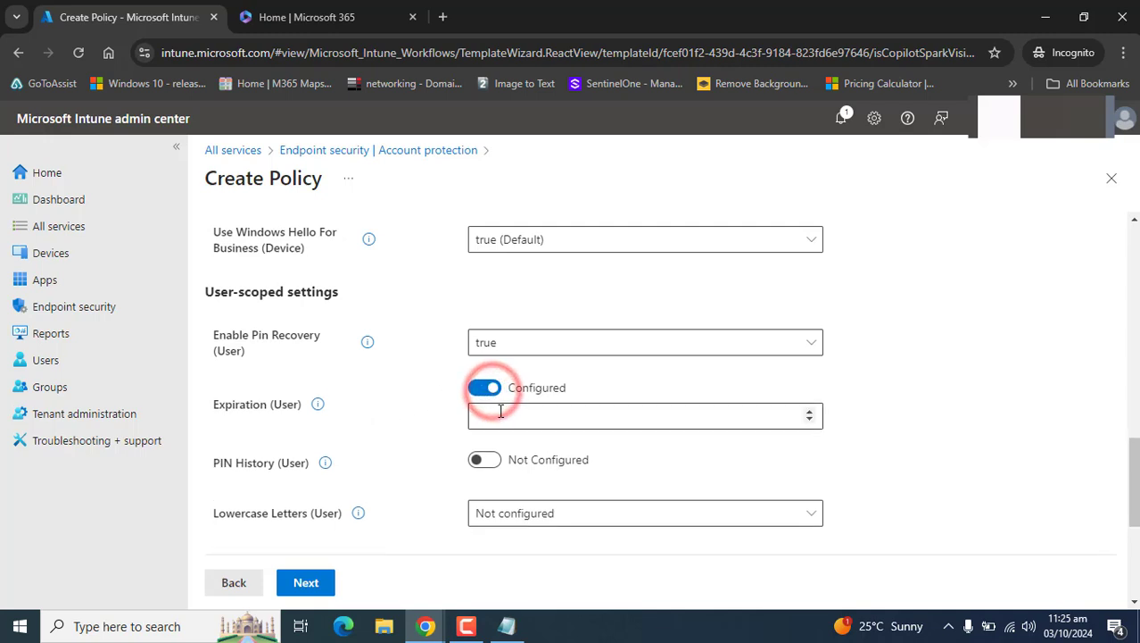
{"action": "left_click", "coordinate": [501, 412]}
{"action": "type", "text": "90"}
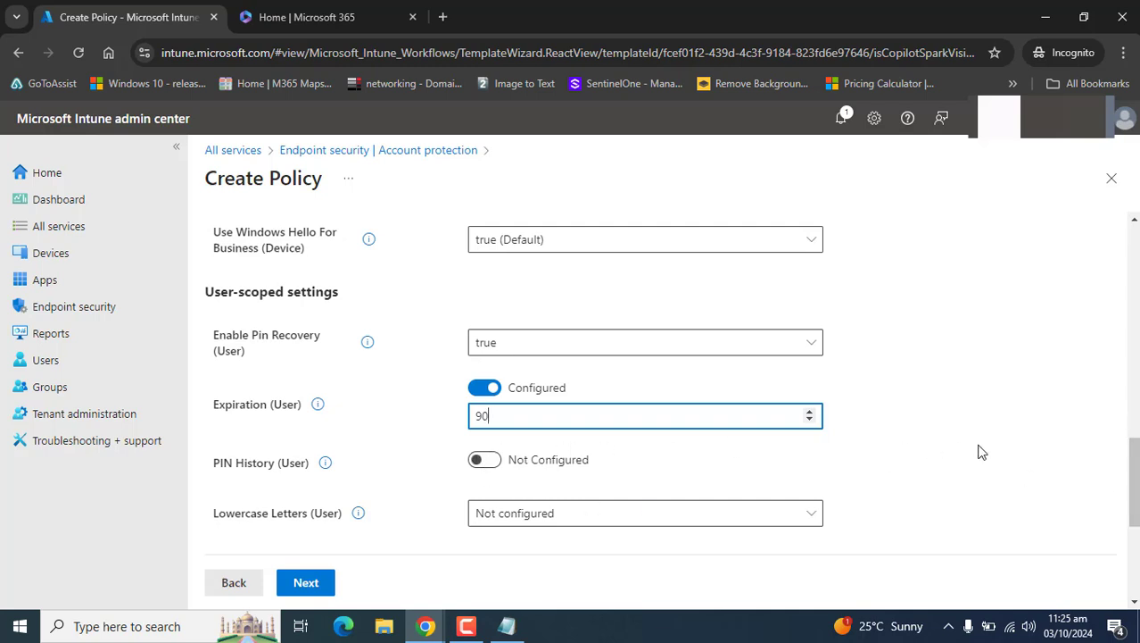
{"action": "scroll", "coordinate": [1133, 459], "scroll_direction": "down", "scroll_amount": 1}
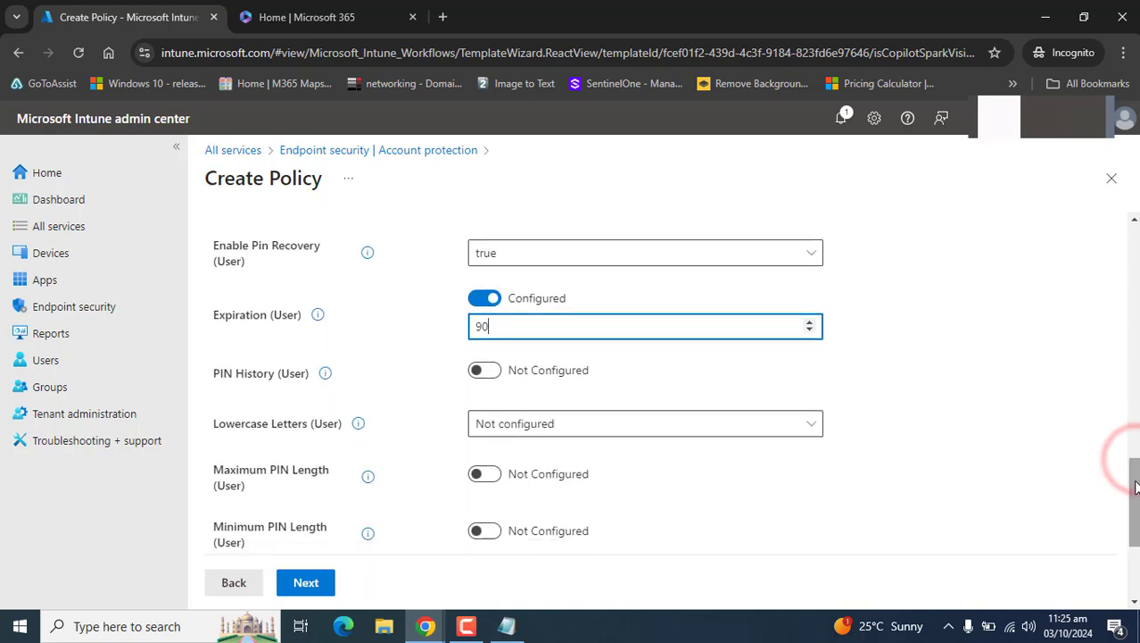
{"action": "left_click_drag", "start_coordinate": [1133, 459], "coordinate": [1132, 180]}
{"action": "scroll", "coordinate": [723, 526], "scroll_direction": "down", "scroll_amount": 15}
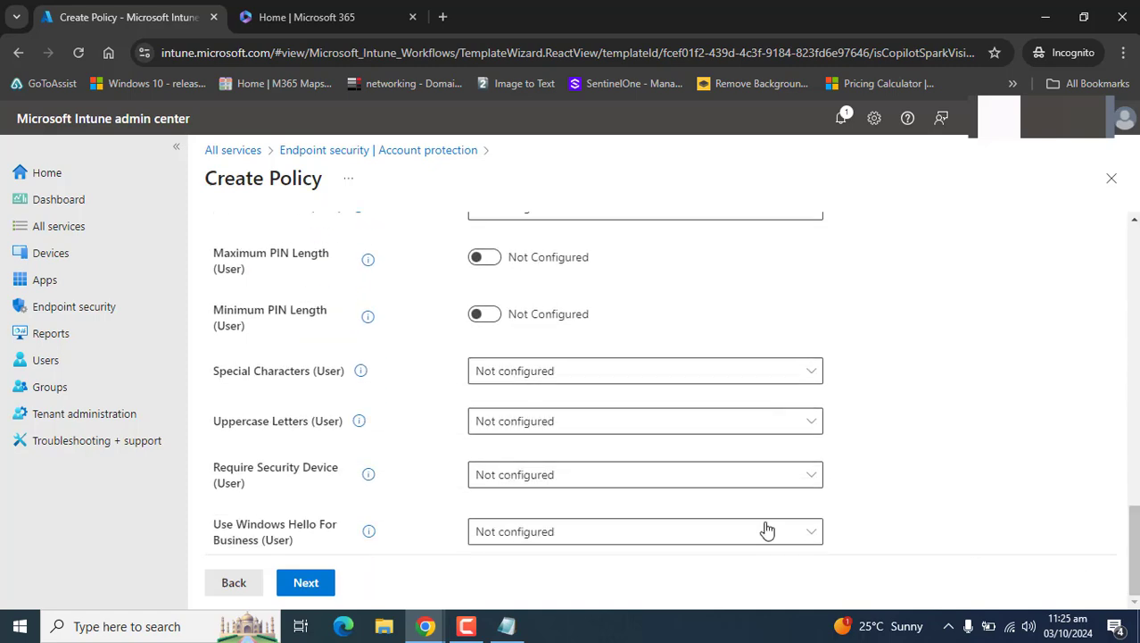
{"action": "left_click", "coordinate": [308, 584]}
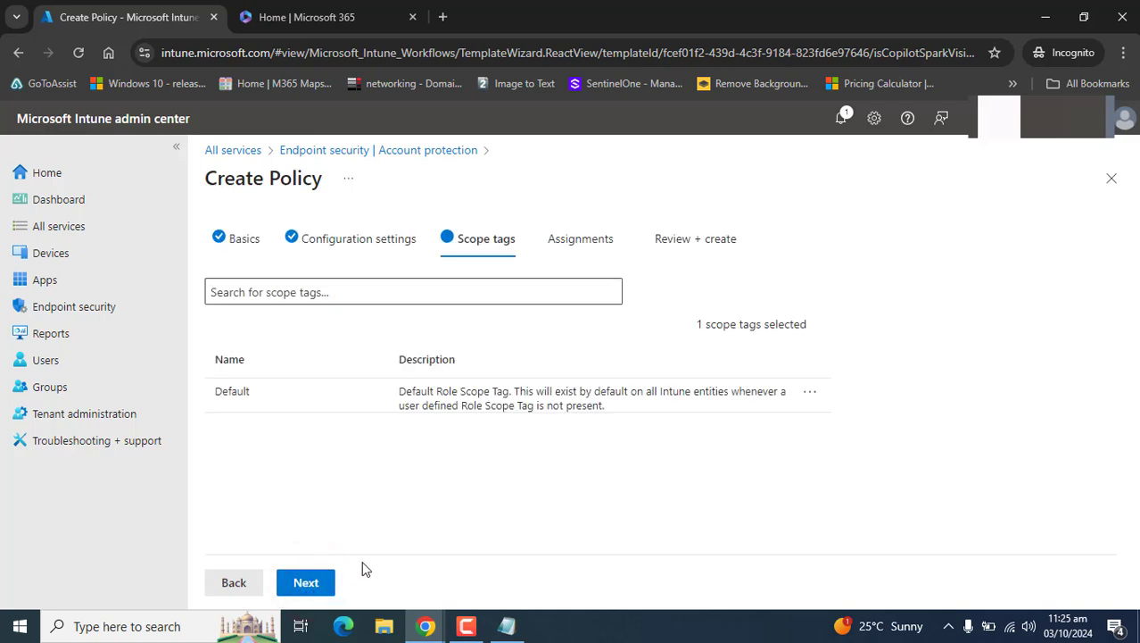
- Keep the Default scope tag, assign the Corpo-Devices group, and advance to Review + create
{"action": "double_click", "coordinate": [258, 393]}
{"action": "left_click", "coordinate": [312, 582]}
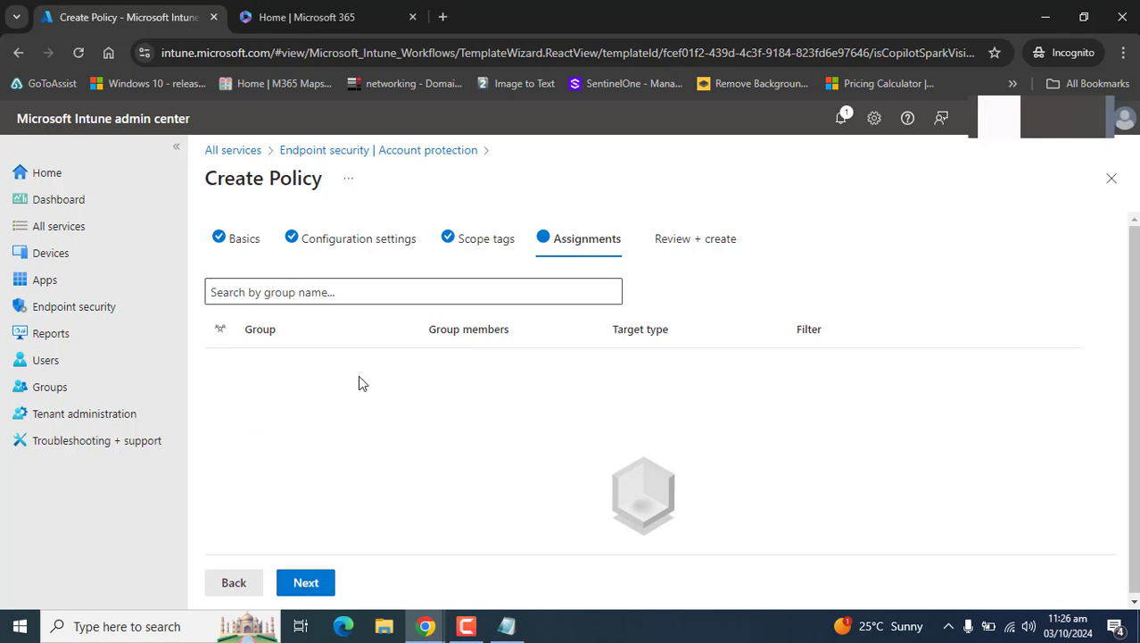
{"action": "left_click", "coordinate": [270, 293]}
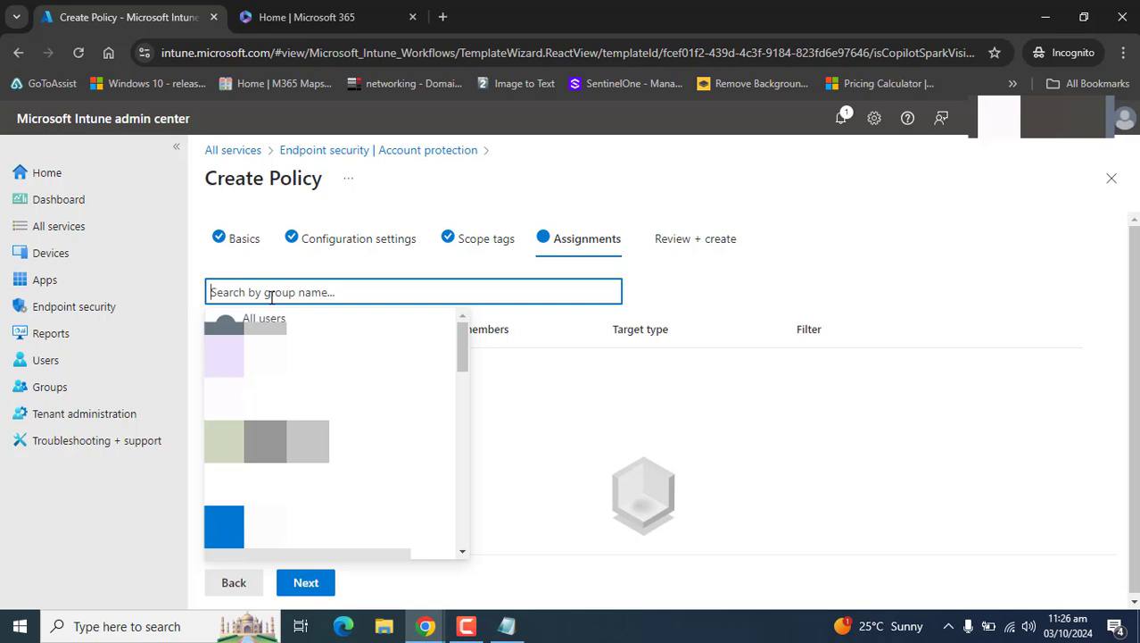
{"action": "left_click", "coordinate": [316, 360]}
{"action": "triple_click", "coordinate": [314, 360]}
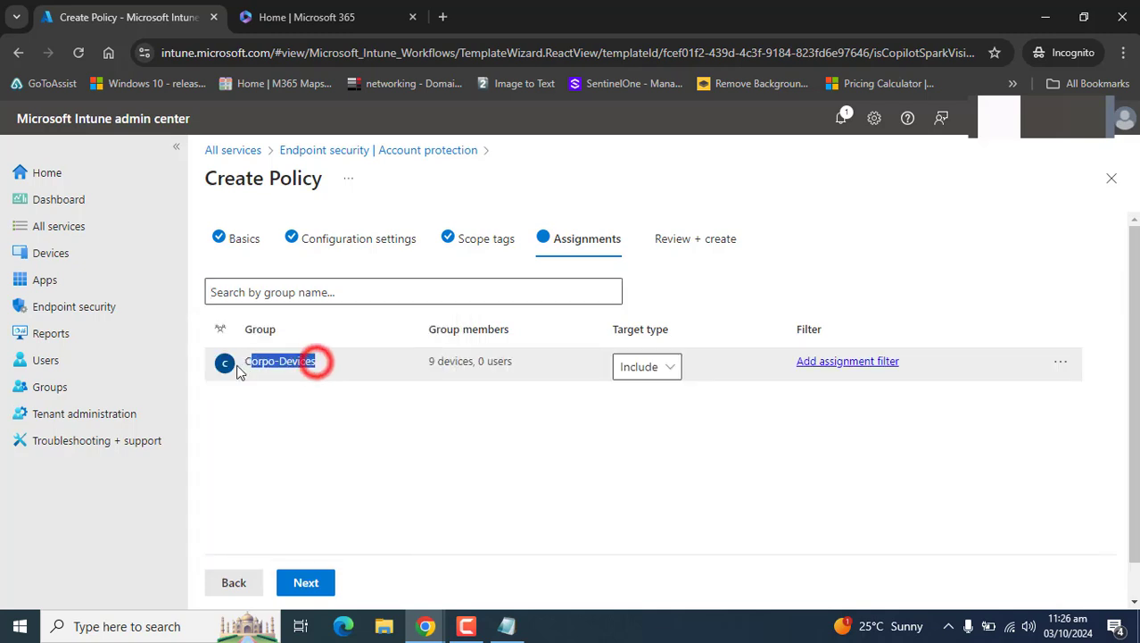
{"action": "left_click", "coordinate": [344, 441]}
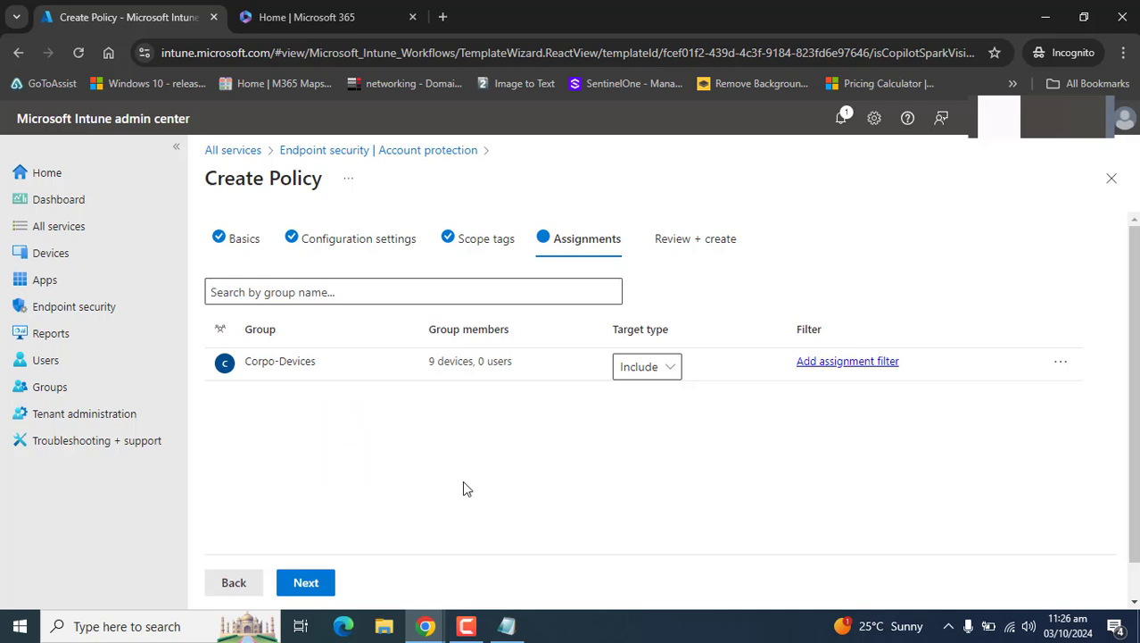
{"action": "left_click", "coordinate": [468, 624]}
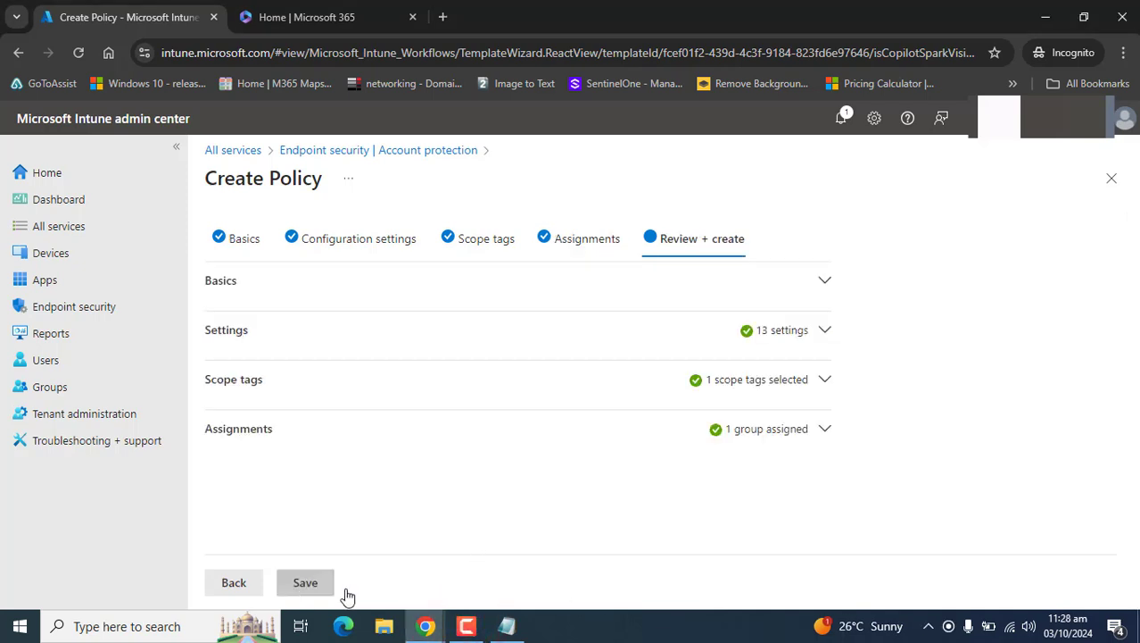
- Review the Basics and Settings summaries, then save the Windows Defender Credentials Gaurd Setup policy
{"action": "left_click", "coordinate": [823, 283]}
{"action": "left_click", "coordinate": [823, 284]}
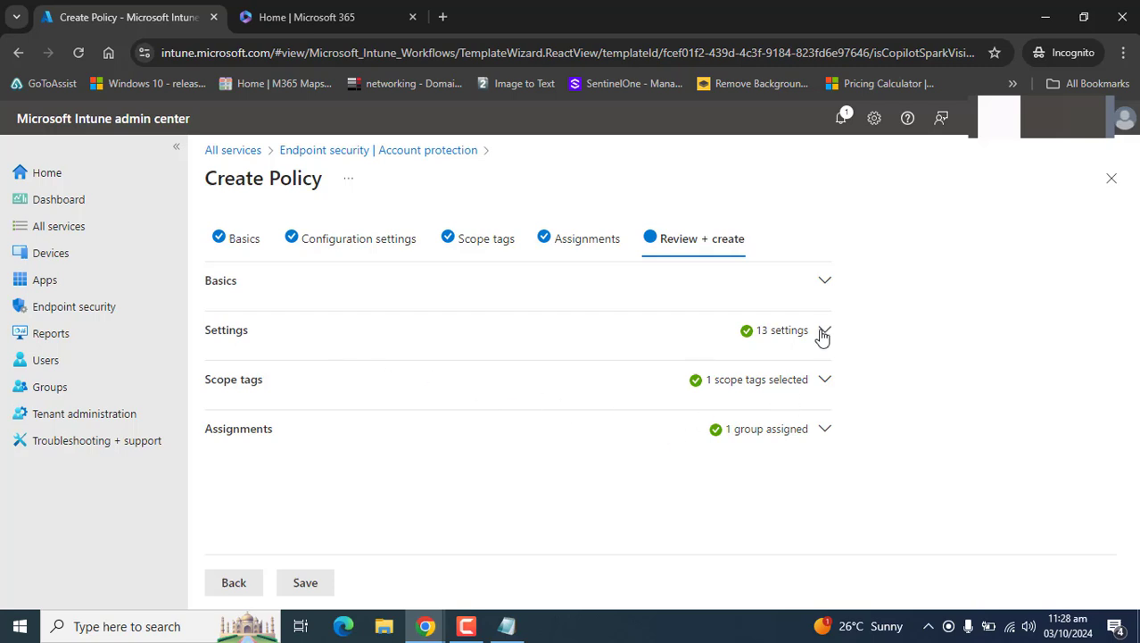
{"action": "left_click", "coordinate": [822, 330]}
{"action": "left_click", "coordinate": [828, 327]}
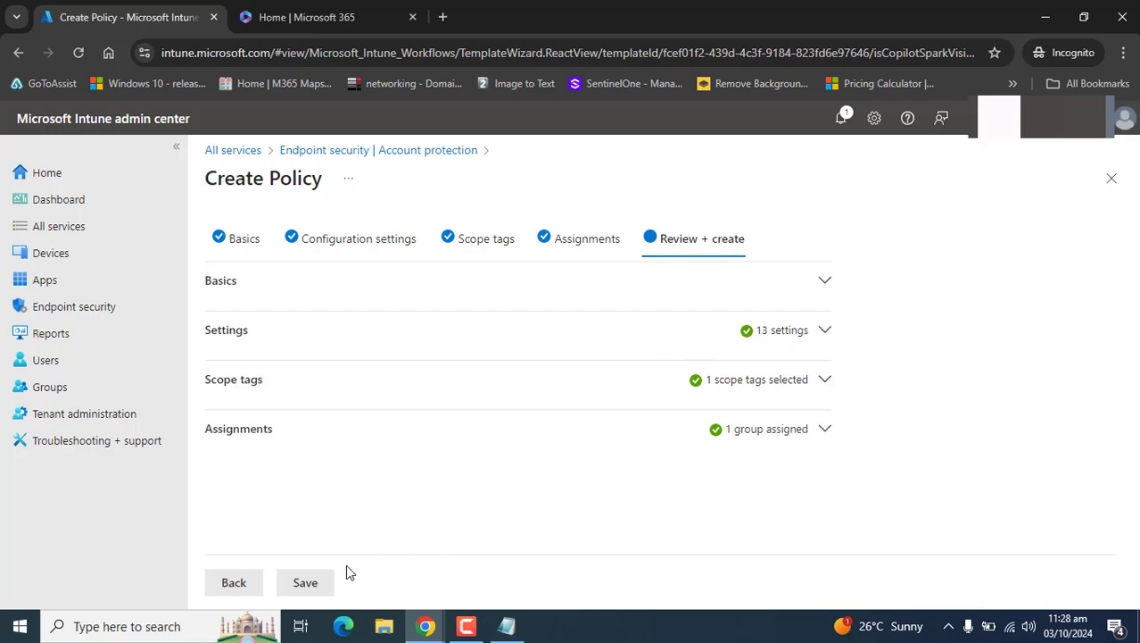
{"action": "left_click", "coordinate": [321, 581]}
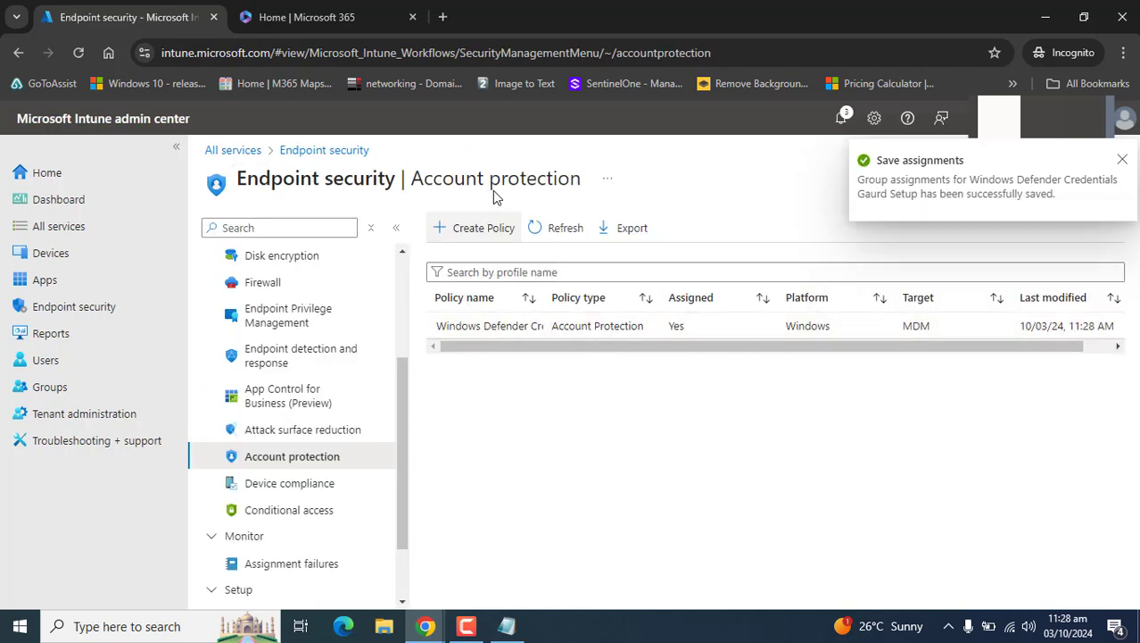
{"action": "left_click_drag", "start_coordinate": [455, 181], "coordinate": [421, 184]}
{"action": "left_click", "coordinate": [829, 204]}
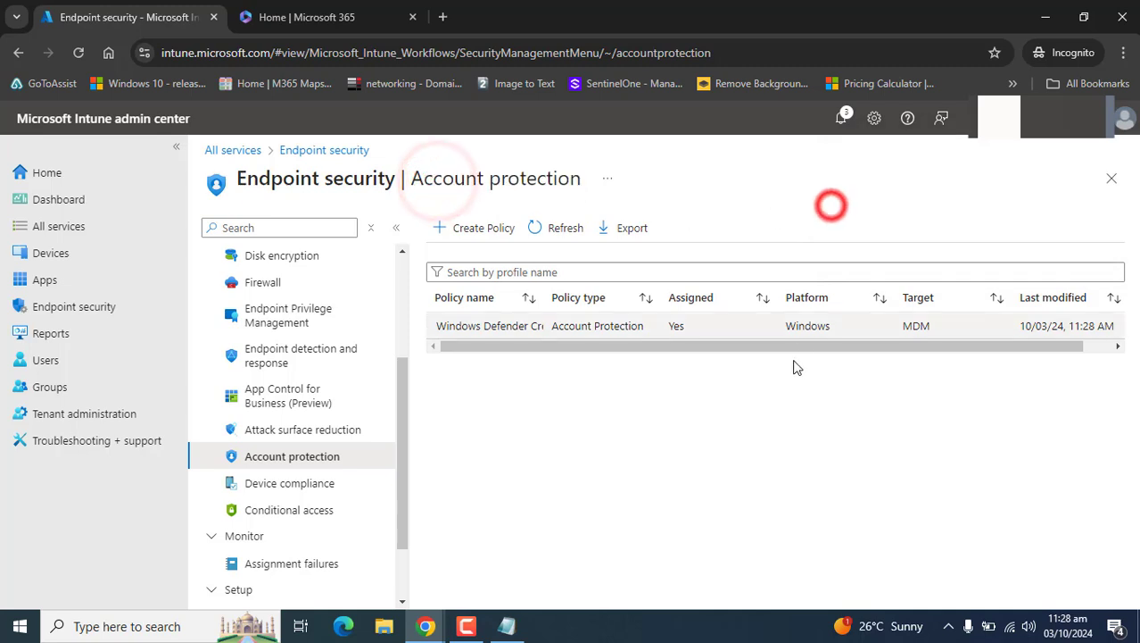
{"action": "left_click", "coordinate": [544, 231]}
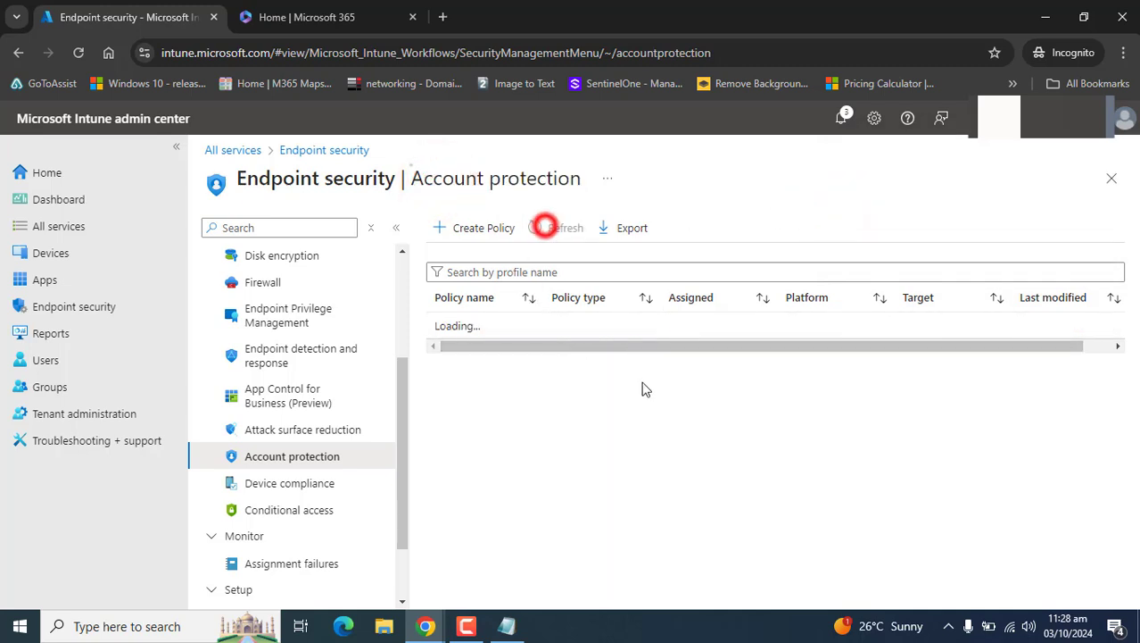
{"action": "left_click", "coordinate": [467, 625]}
{"action": "left_click", "coordinate": [1060, 549]}
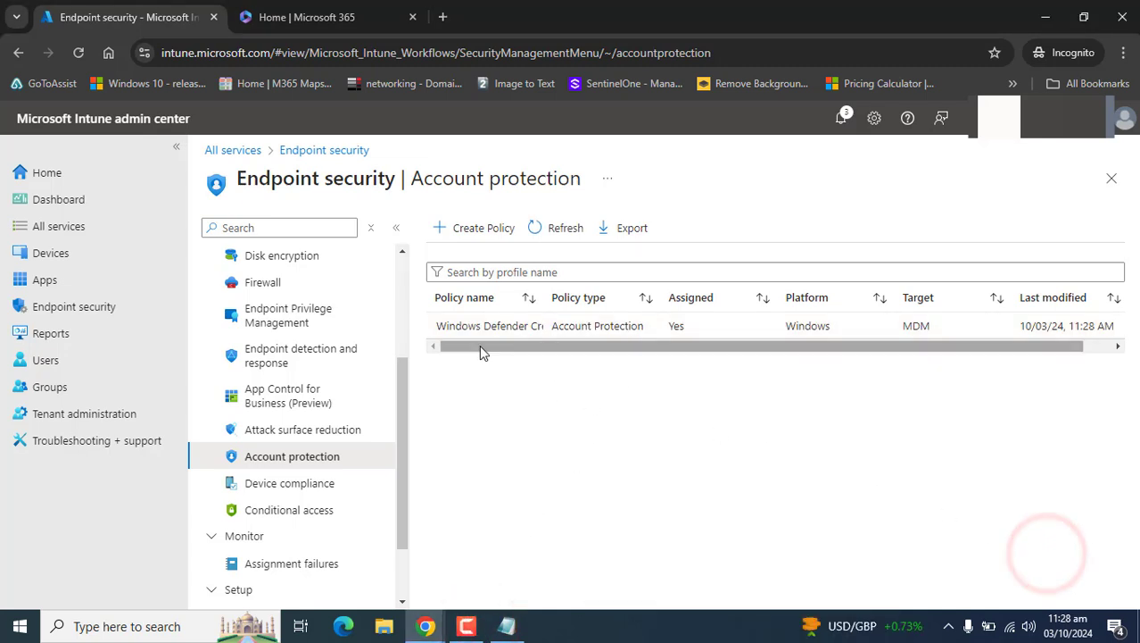
{"action": "left_click_drag", "start_coordinate": [479, 348], "coordinate": [723, 361]}
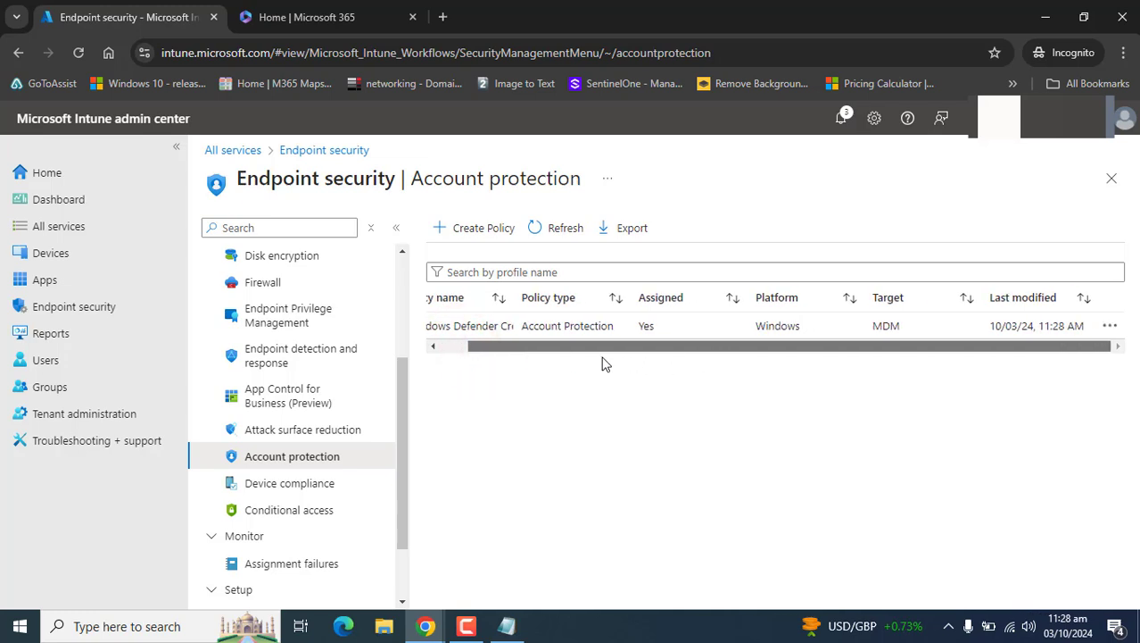
{"action": "double_click", "coordinate": [655, 329]}
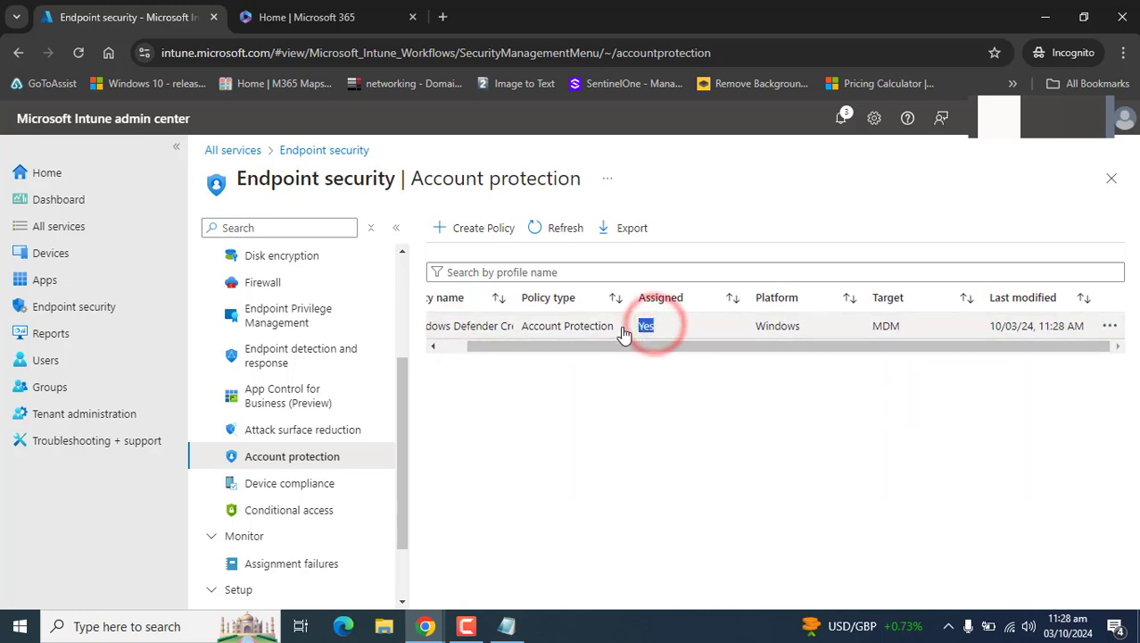
{"action": "left_click", "coordinate": [638, 427]}
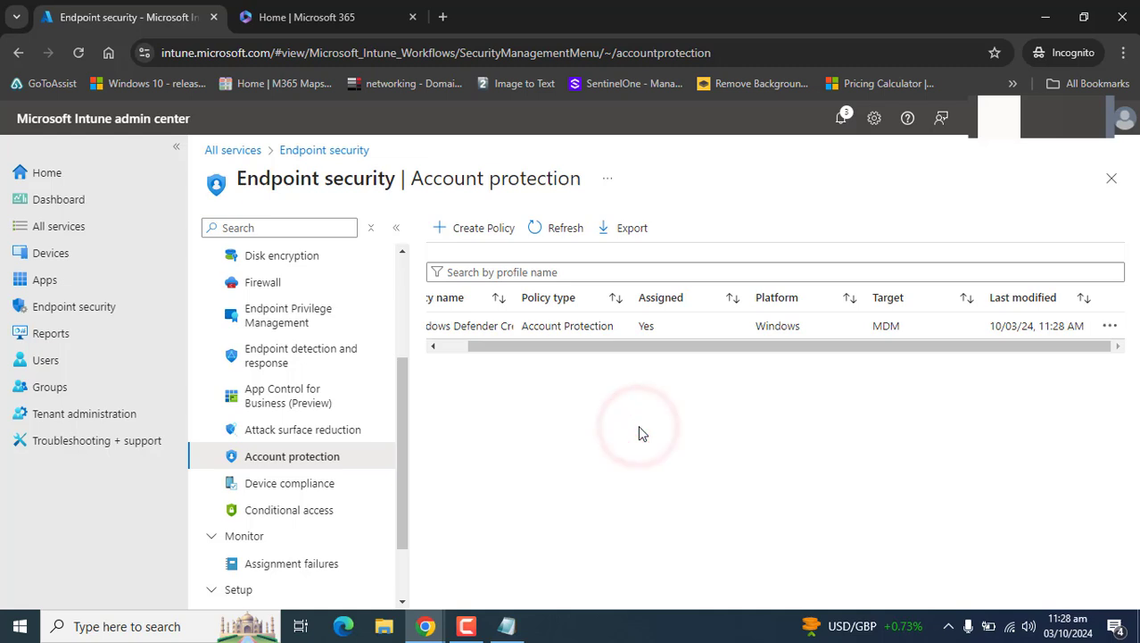
{"action": "left_click", "coordinate": [438, 346]}
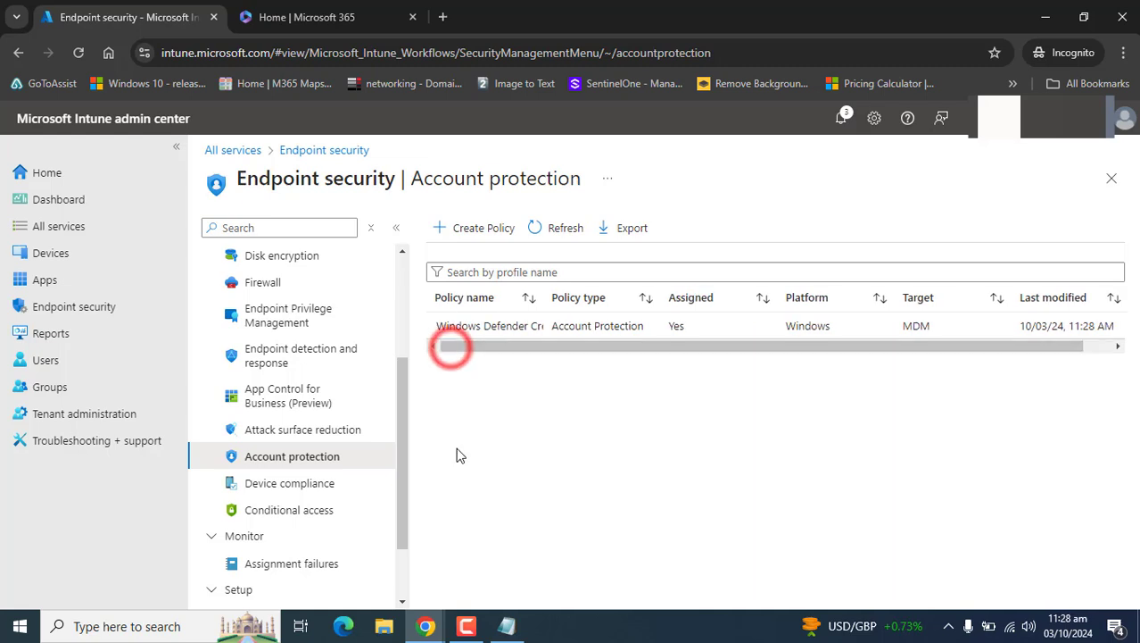
{"action": "left_click", "coordinate": [468, 630]}
{"action": "left_click", "coordinate": [1059, 547]}
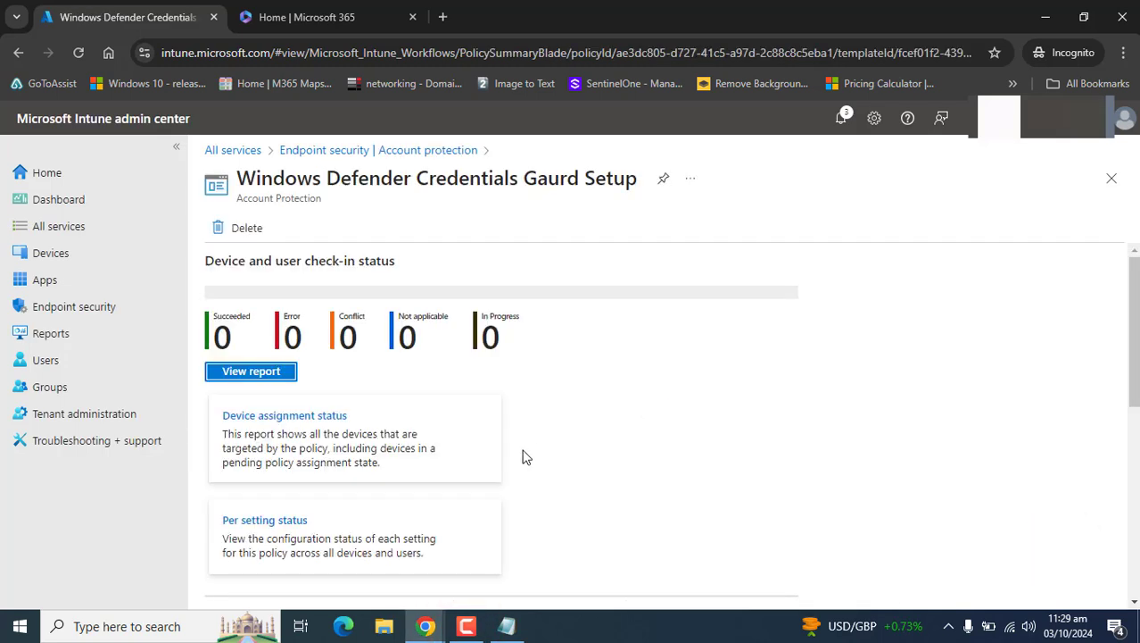
- Check the policy's device and user check-in status counts, then minimize the browser
{"action": "triple_click", "coordinate": [508, 337]}
{"action": "left_click_drag", "start_coordinate": [406, 342], "coordinate": [209, 345]}
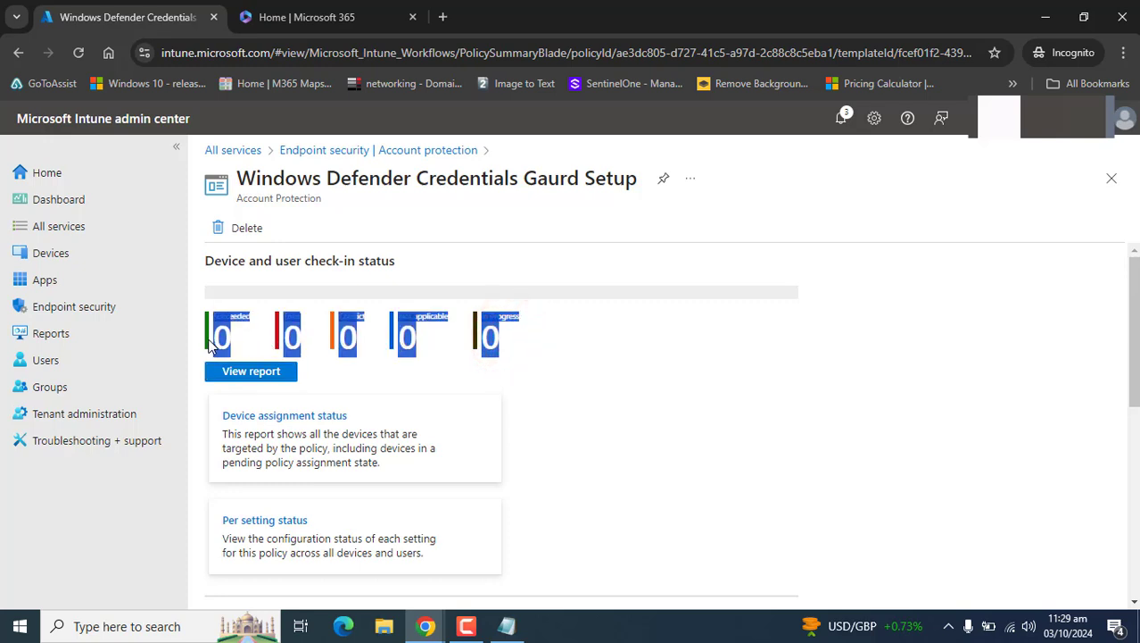
{"action": "right_click", "coordinate": [616, 397]}
{"action": "left_click", "coordinate": [1063, 554]}
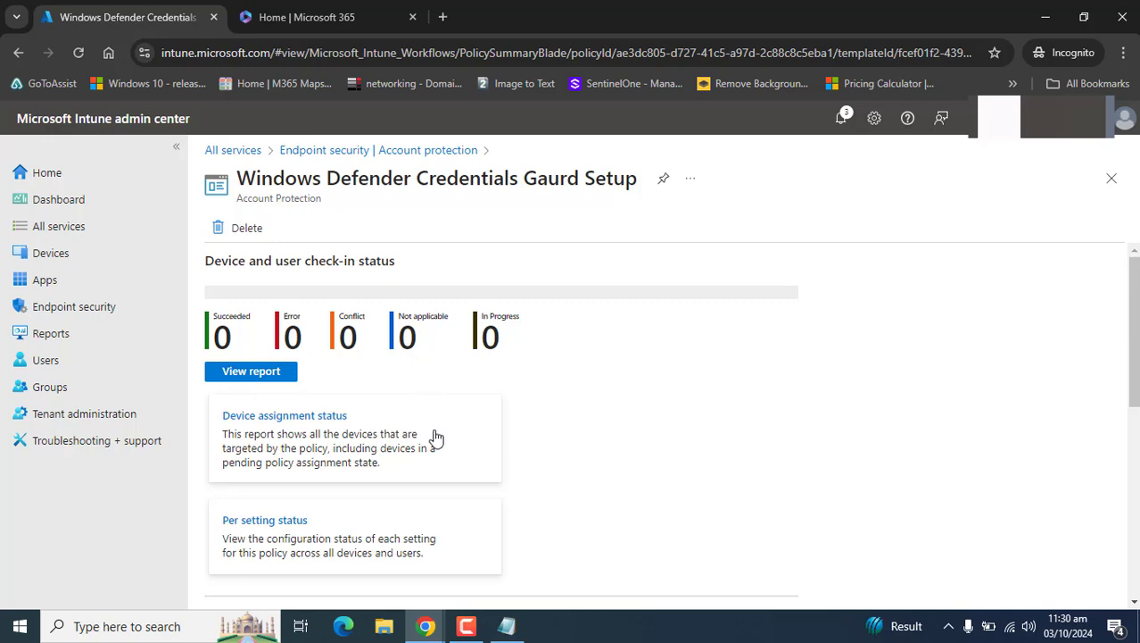
{"action": "left_click", "coordinate": [467, 625]}
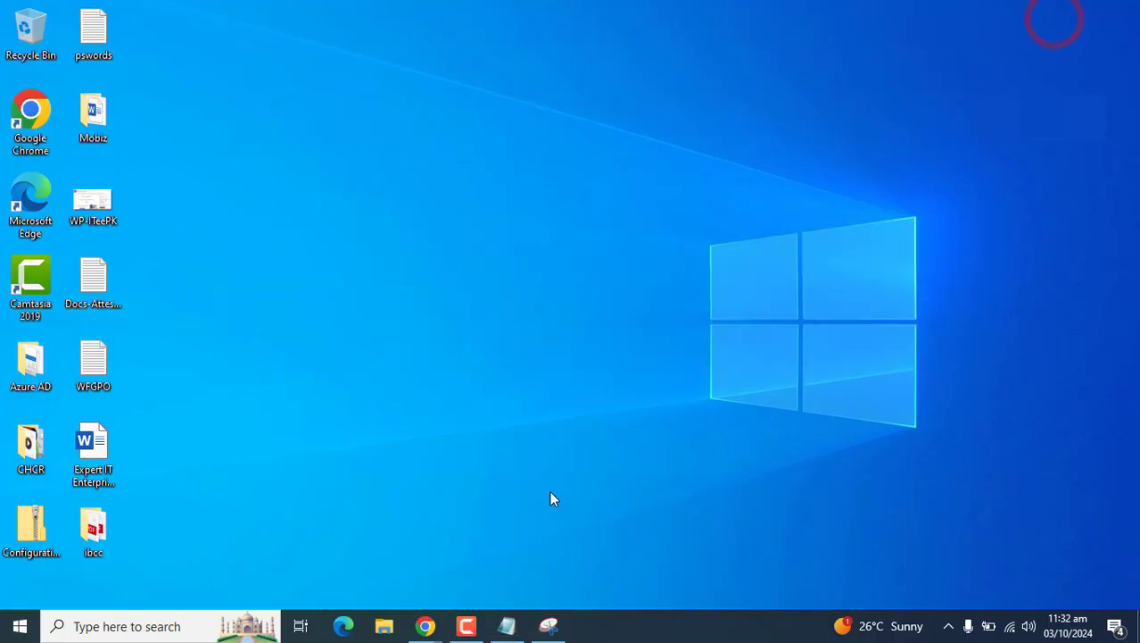
- Launch Registry Editor via a 'rege' search and compare it with the captured DeviceGuard screenshot
{"action": "left_click", "coordinate": [176, 622]}
{"action": "type", "text": "rege"}
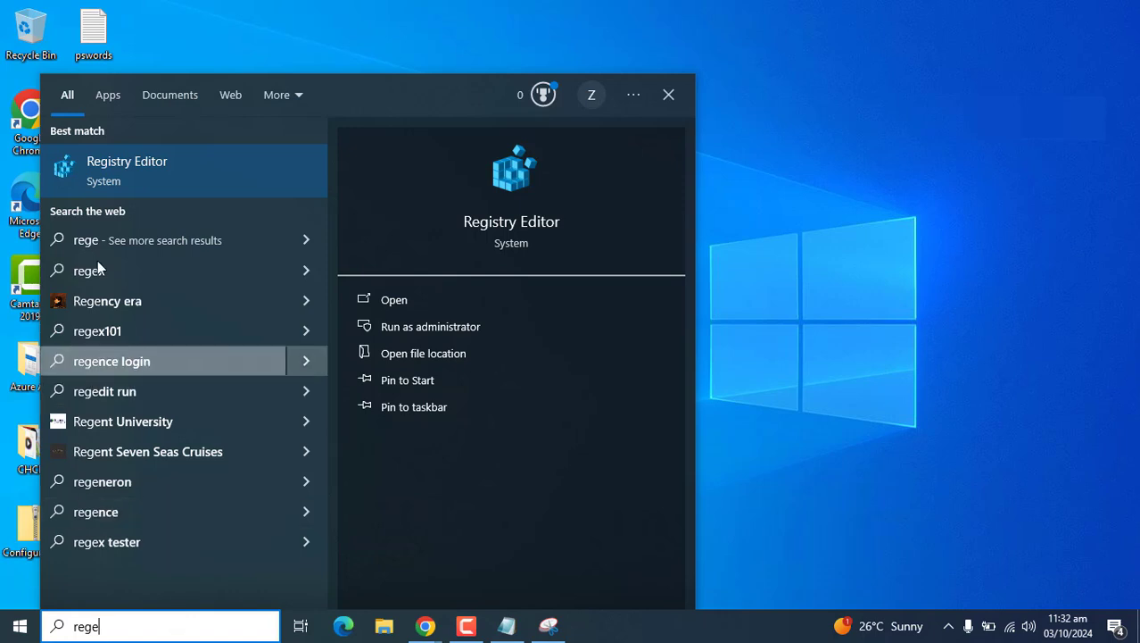
{"action": "left_click", "coordinate": [128, 159]}
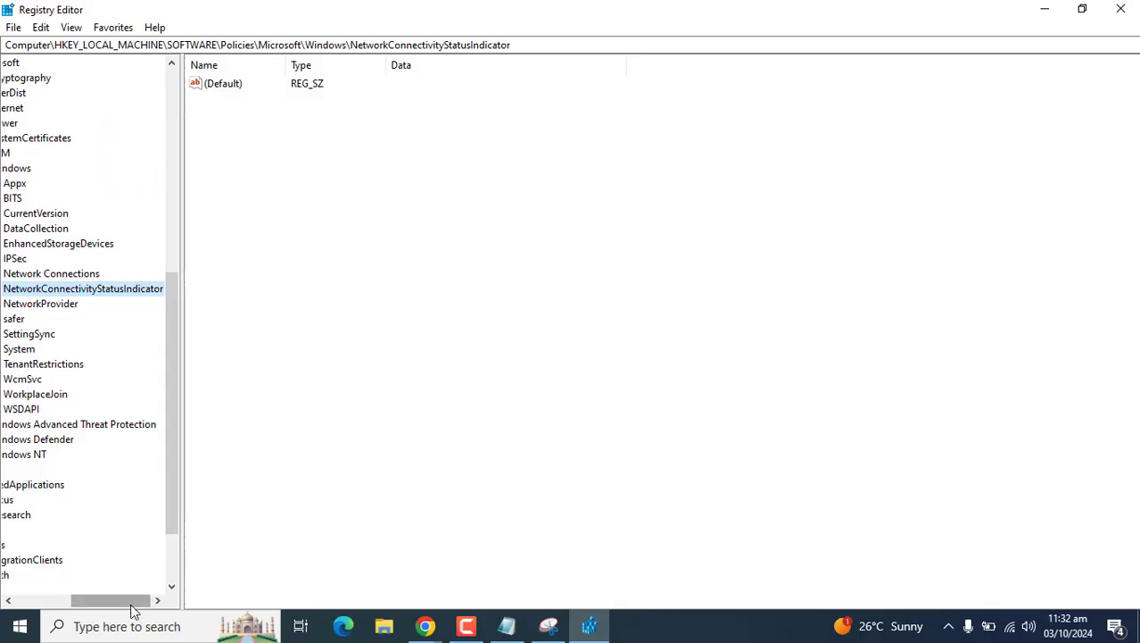
{"action": "left_click_drag", "start_coordinate": [114, 600], "coordinate": [56, 600]}
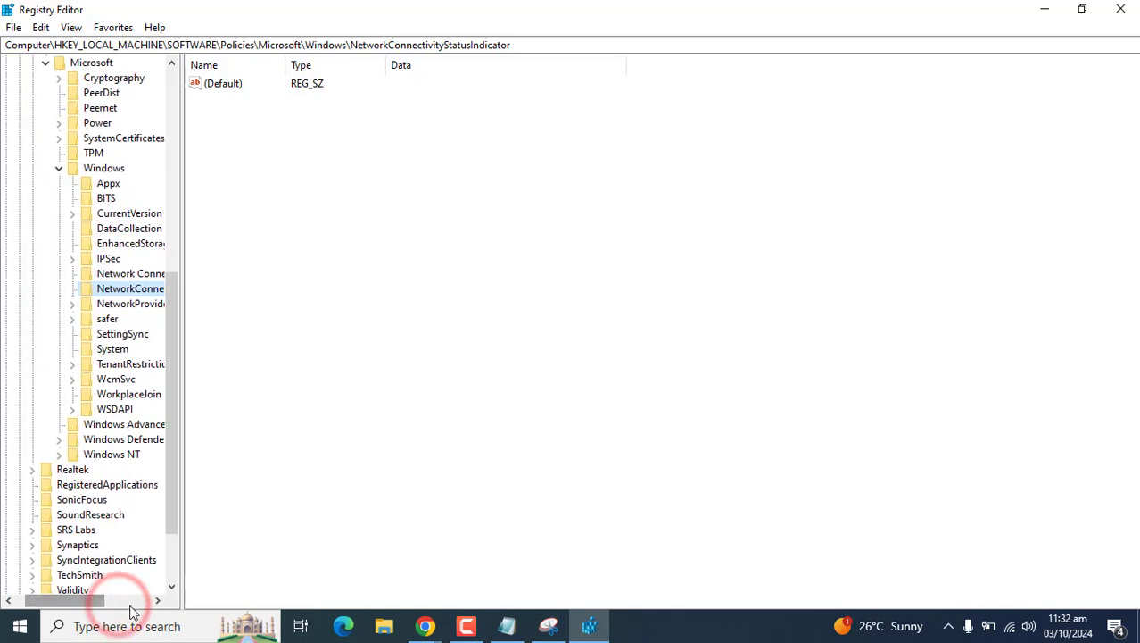
{"action": "left_click", "coordinate": [546, 625]}
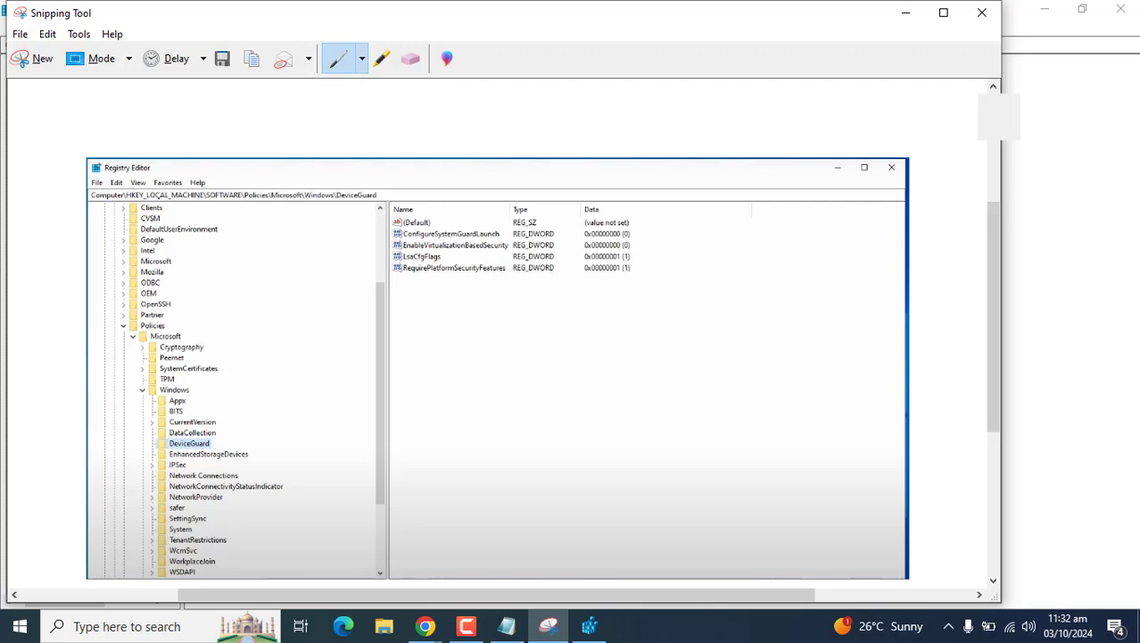
{"action": "left_click", "coordinate": [1071, 280]}
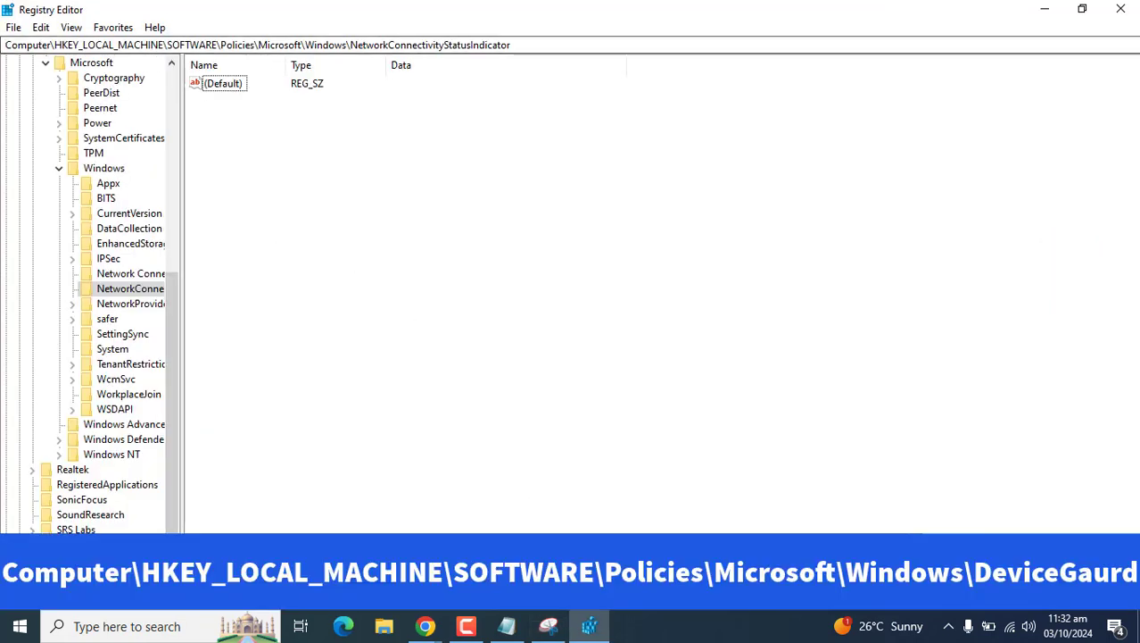
{"action": "left_click", "coordinate": [548, 625]}
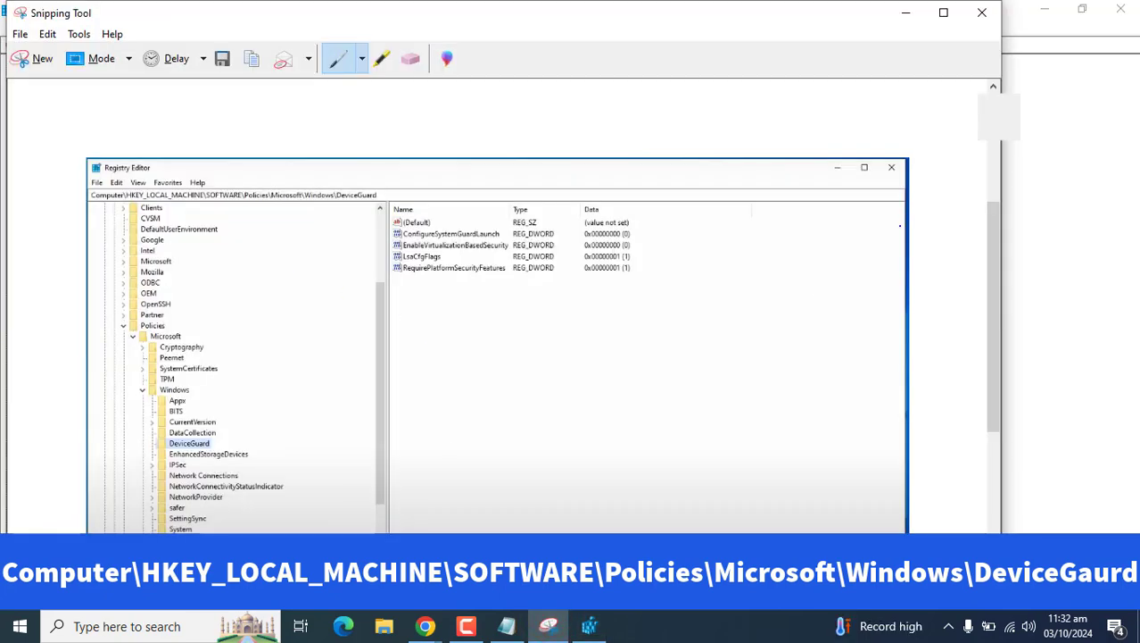
{"action": "left_click", "coordinate": [1041, 282]}
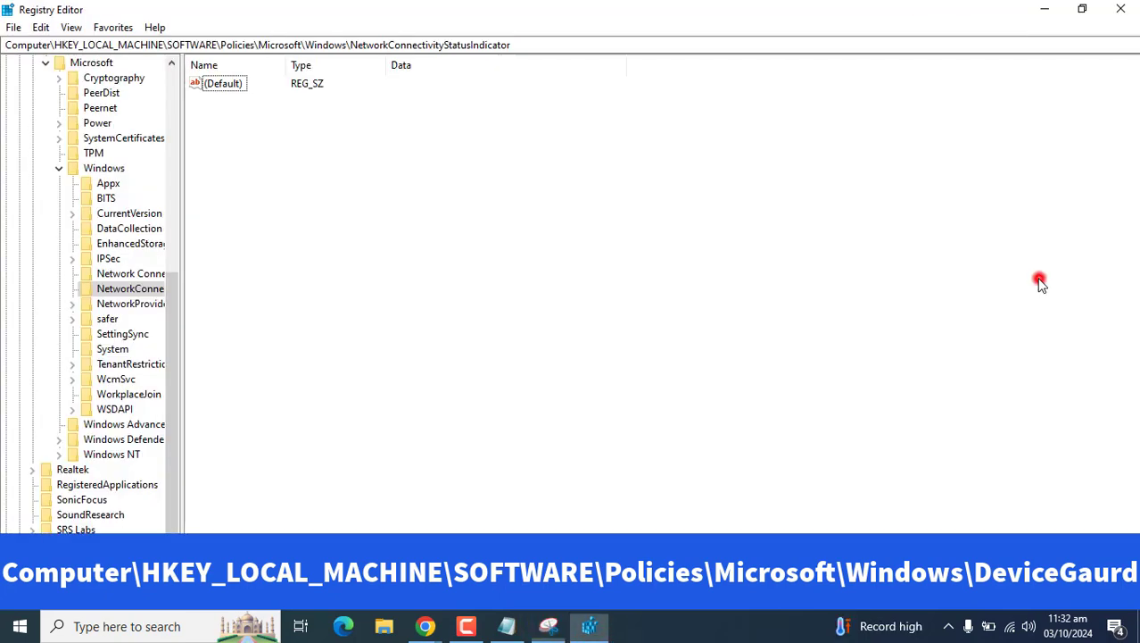
- Navigate to HKLM\SOFTWARE\Policies\Microsoft\Windows and re-expand the Policies > Microsoft key
{"action": "left_click", "coordinate": [285, 44]}
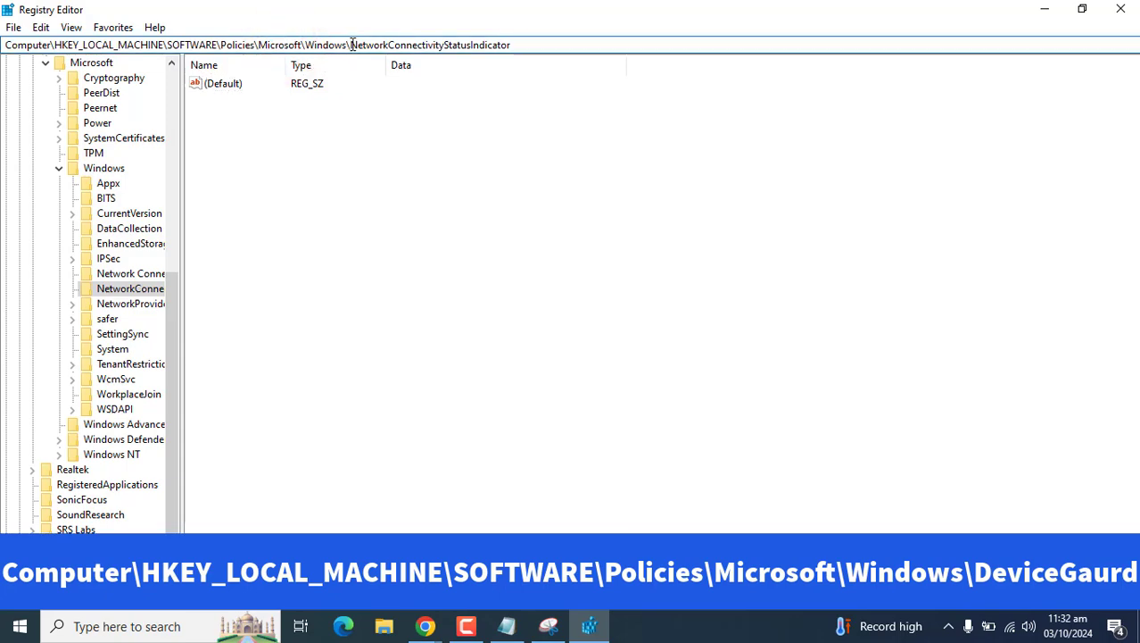
{"action": "left_click_drag", "start_coordinate": [352, 44], "coordinate": [525, 49]}
{"action": "key", "text": "BackSpace"}
{"action": "key", "text": "Return"}
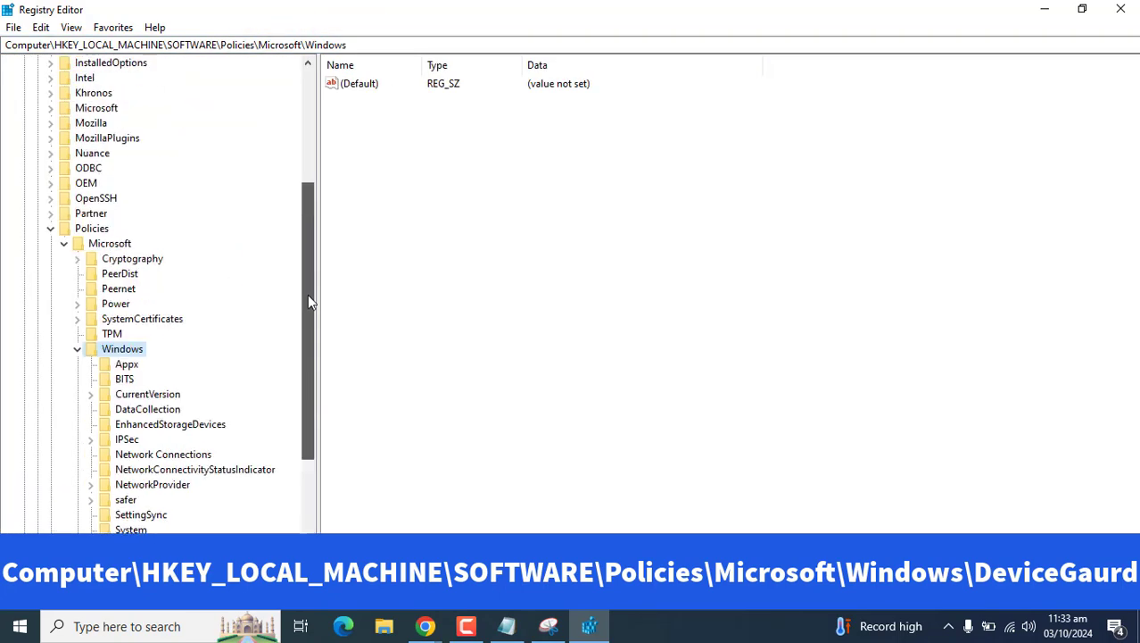
{"action": "left_click_drag", "start_coordinate": [309, 282], "coordinate": [307, 146]}
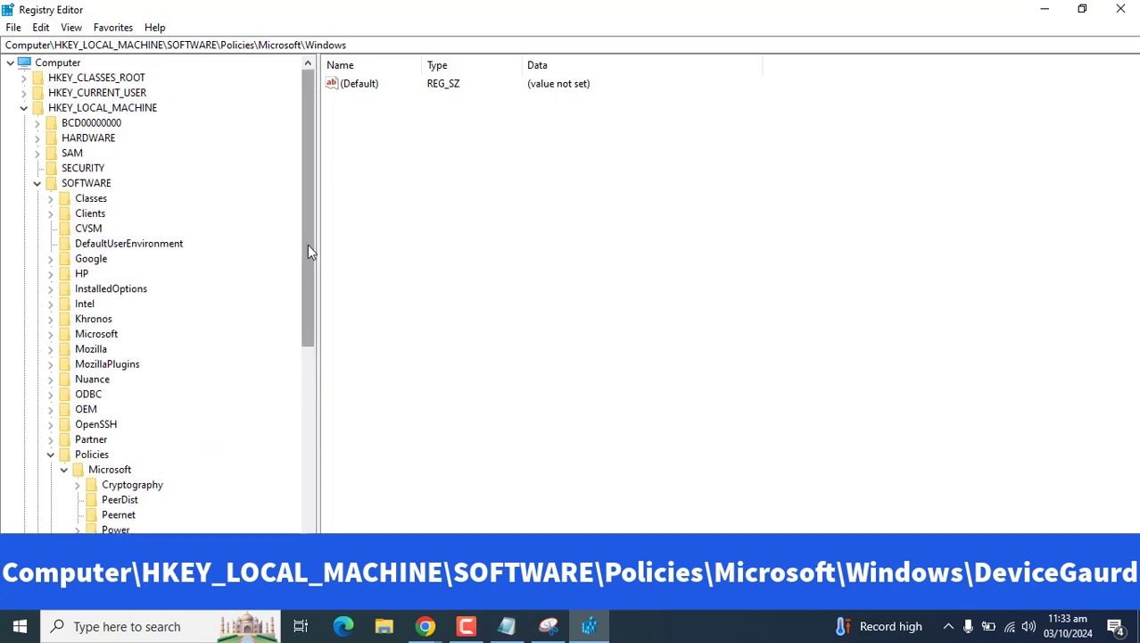
{"action": "left_click_drag", "start_coordinate": [307, 244], "coordinate": [297, 341]}
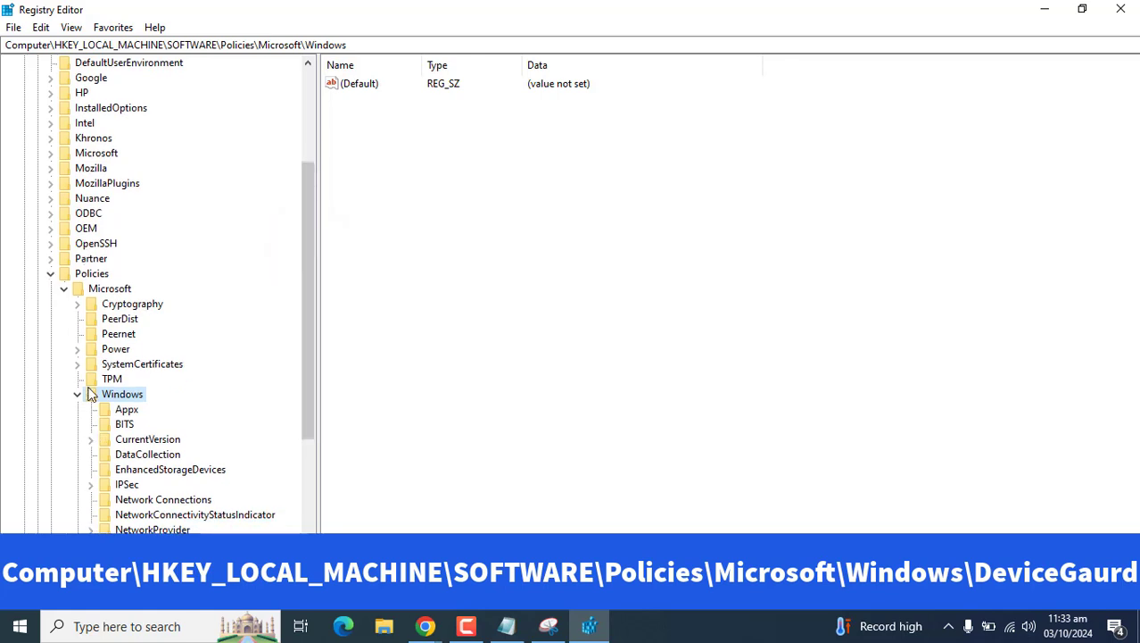
{"action": "left_click", "coordinate": [63, 288]}
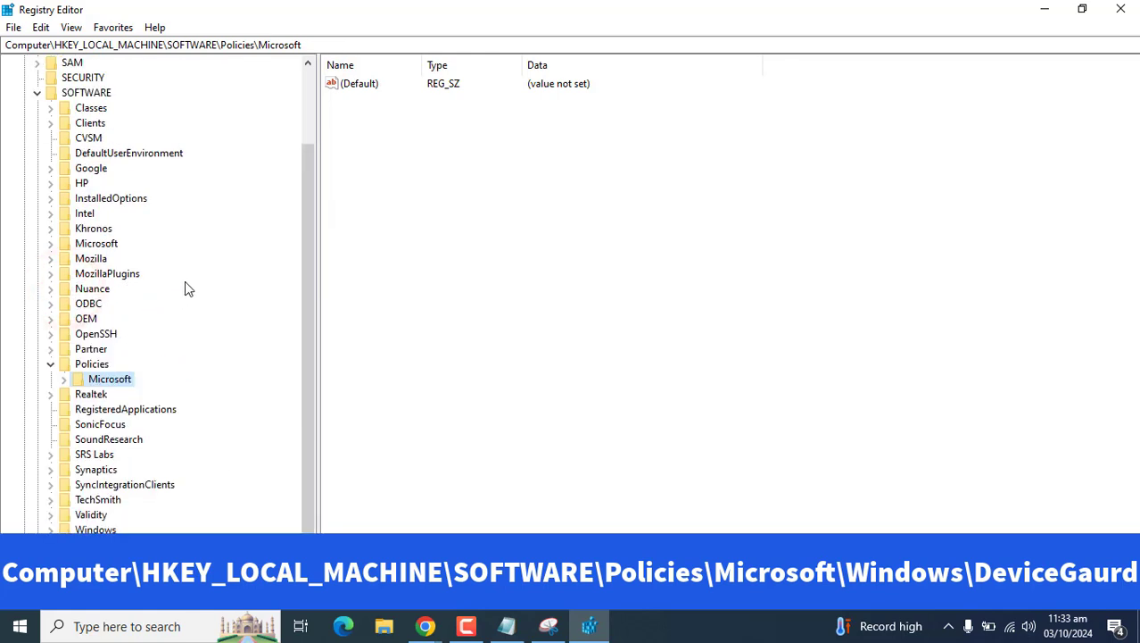
{"action": "left_click", "coordinate": [64, 379]}
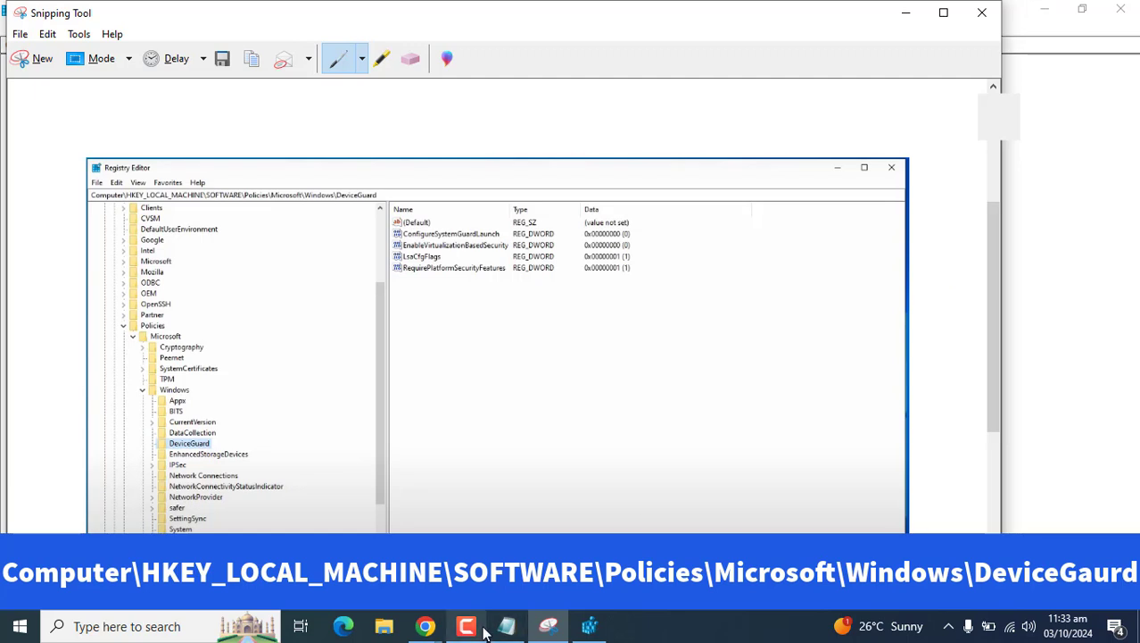
- Maximize the snip and pen-circle DeviceGuard, its values list and LsaCfgFlags, with a pointer stroke
{"action": "key", "text": "super+Up"}
{"action": "scroll", "coordinate": [1134, 288], "scroll_direction": "down", "scroll_amount": 2}
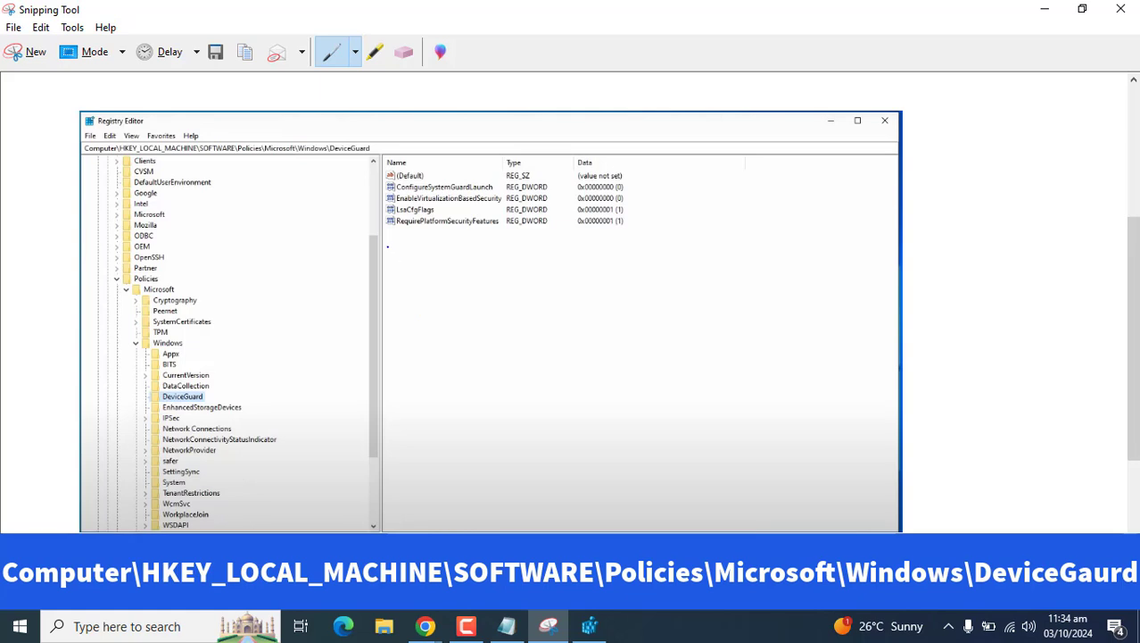
{"action": "mouse_move", "coordinate": [155, 398]}
{"action": "left_mouse_down"}
{"action": "mouse_move", "coordinate": [210, 407]}
{"action": "mouse_move", "coordinate": [136, 392]}
{"action": "mouse_move", "coordinate": [142, 407]}
{"action": "left_mouse_up"}
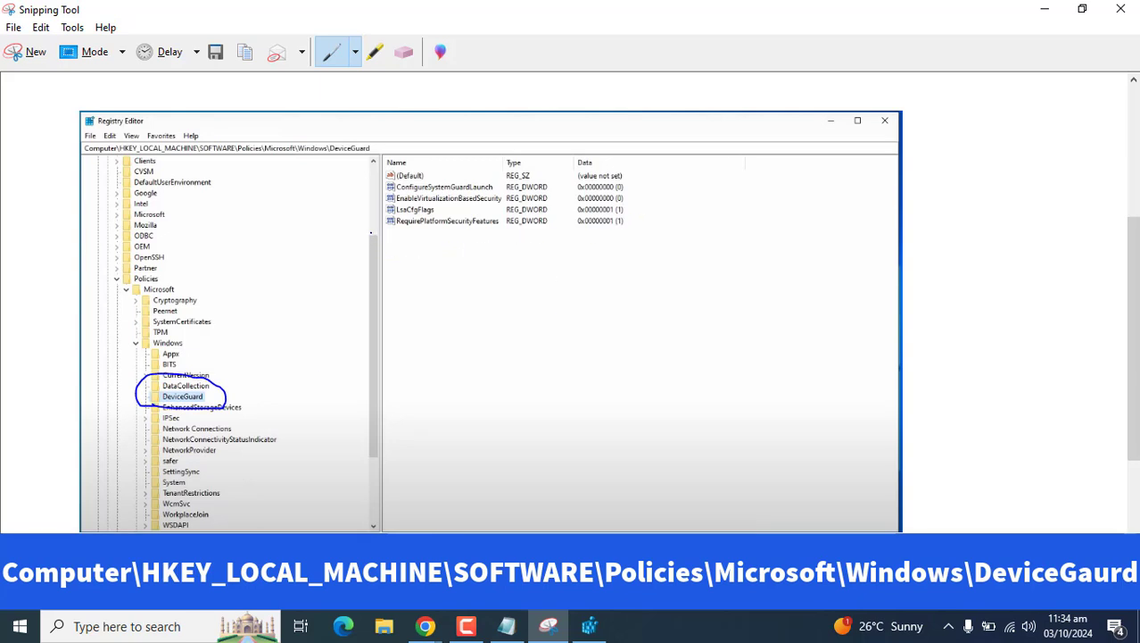
{"action": "mouse_move", "coordinate": [371, 233]}
{"action": "left_mouse_down"}
{"action": "mouse_move", "coordinate": [397, 262]}
{"action": "mouse_move", "coordinate": [599, 225]}
{"action": "mouse_move", "coordinate": [680, 171]}
{"action": "mouse_move", "coordinate": [438, 149]}
{"action": "mouse_move", "coordinate": [371, 218]}
{"action": "mouse_move", "coordinate": [371, 235]}
{"action": "left_mouse_up"}
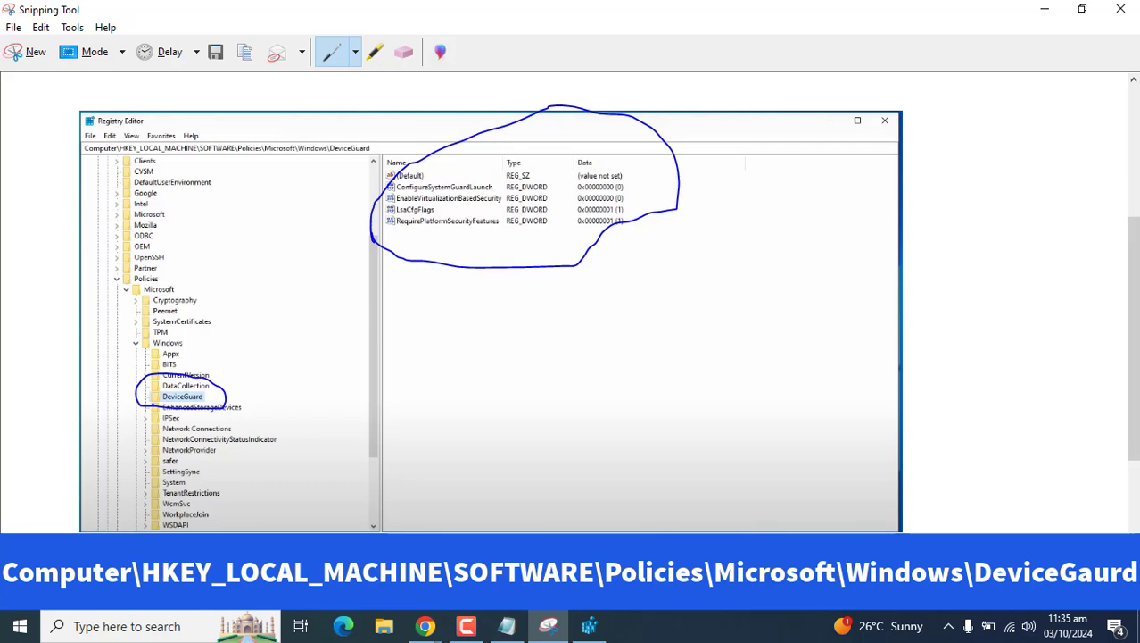
{"action": "left_click_drag", "start_coordinate": [390, 219], "coordinate": [399, 220]}
{"action": "mouse_move", "coordinate": [406, 198]}
{"action": "left_mouse_down"}
{"action": "mouse_move", "coordinate": [382, 205]}
{"action": "mouse_move", "coordinate": [395, 220]}
{"action": "left_mouse_up"}
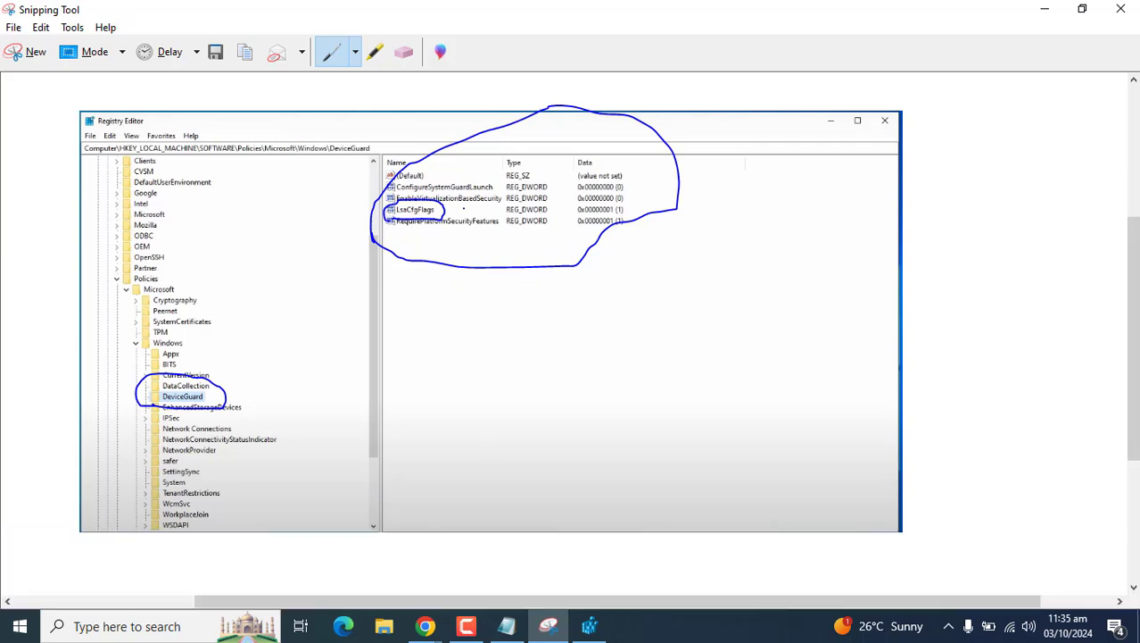
{"action": "left_click_drag", "start_coordinate": [457, 209], "coordinate": [596, 119]}
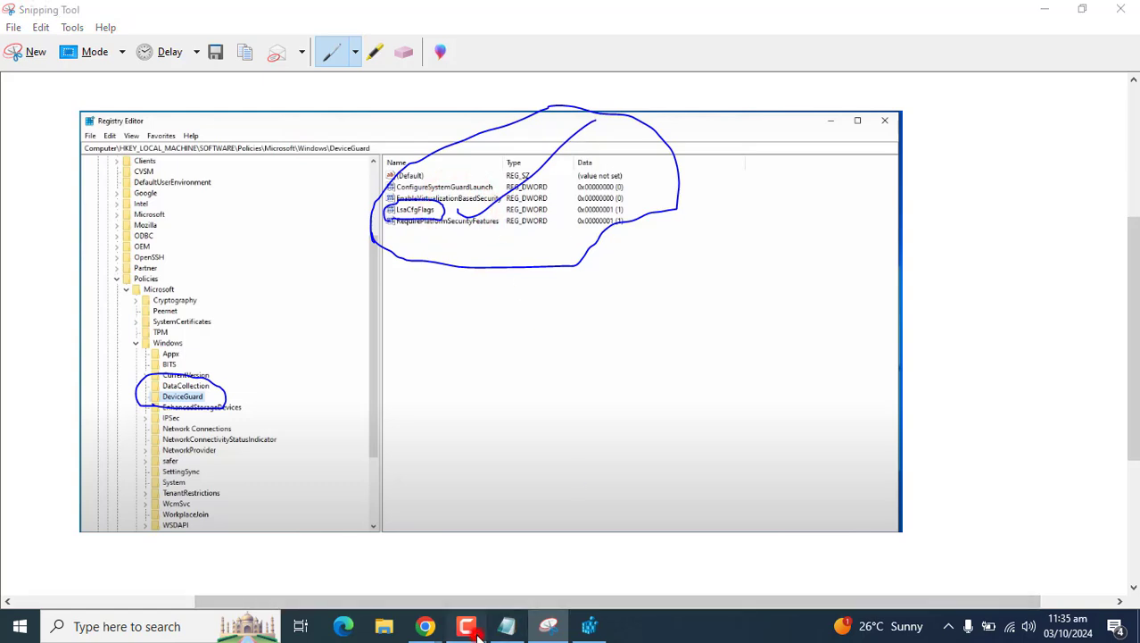
- Back on the Intune policy overview, point out the Succeeded check-in count of 0
{"action": "left_click", "coordinate": [424, 625]}
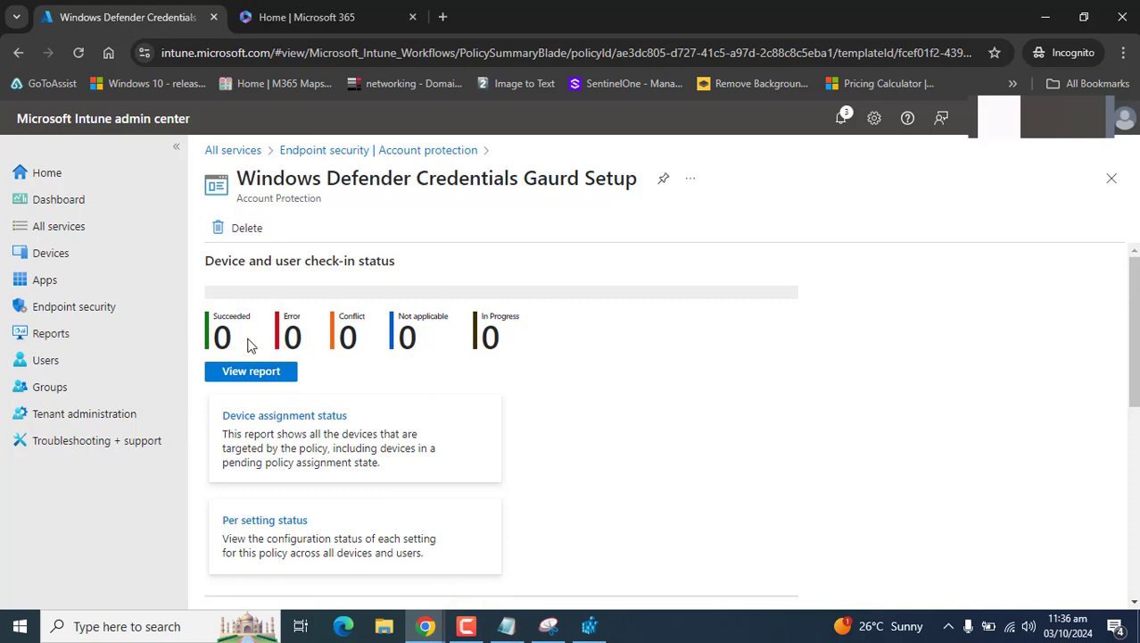
{"action": "left_click_drag", "start_coordinate": [244, 336], "coordinate": [188, 336]}
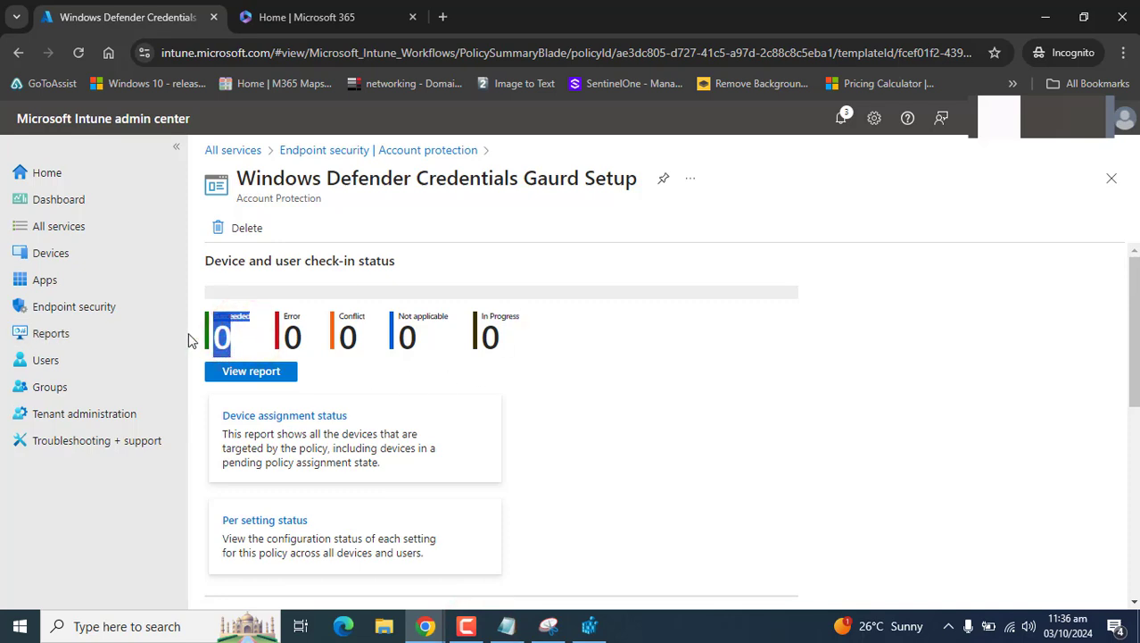
{"action": "left_click", "coordinate": [234, 342]}
{"action": "left_click", "coordinate": [1062, 536]}
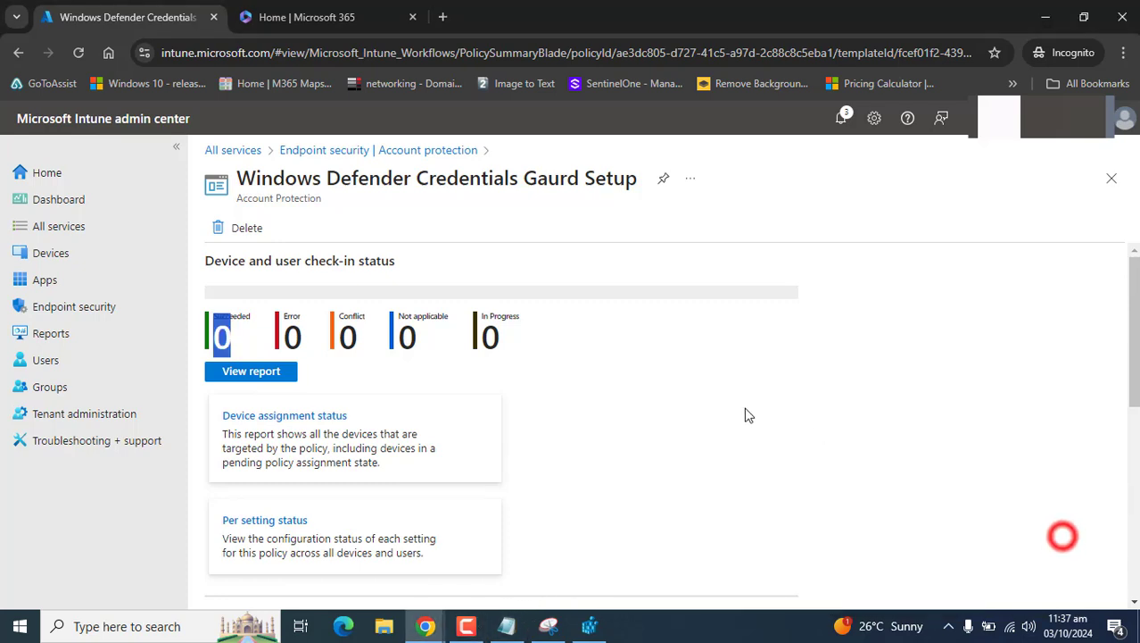
{"action": "left_click", "coordinate": [875, 415]}
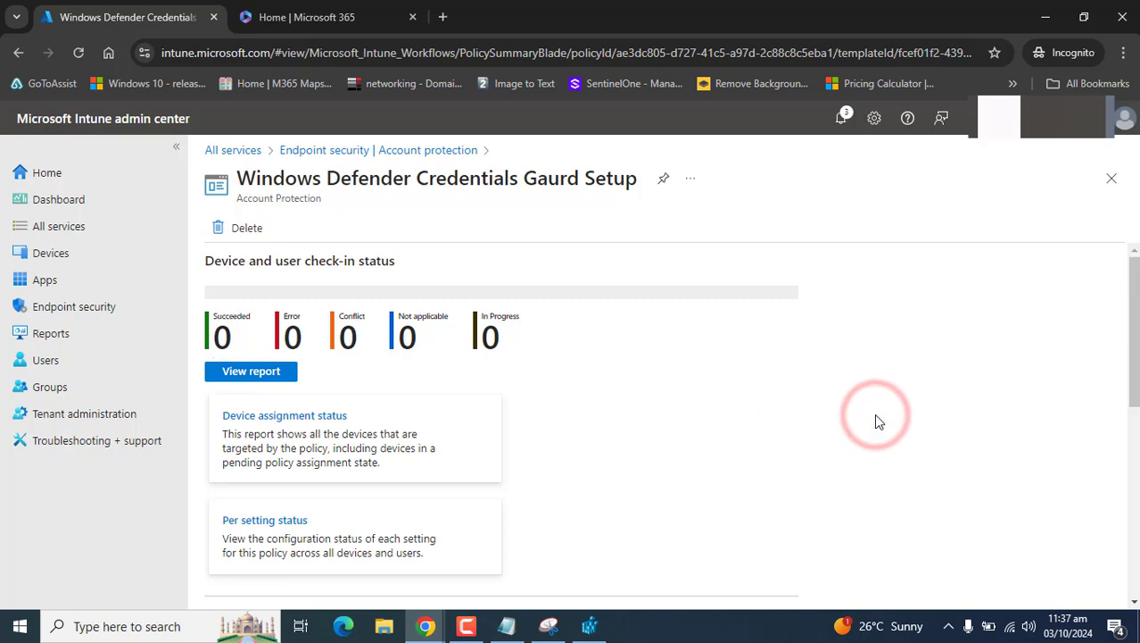